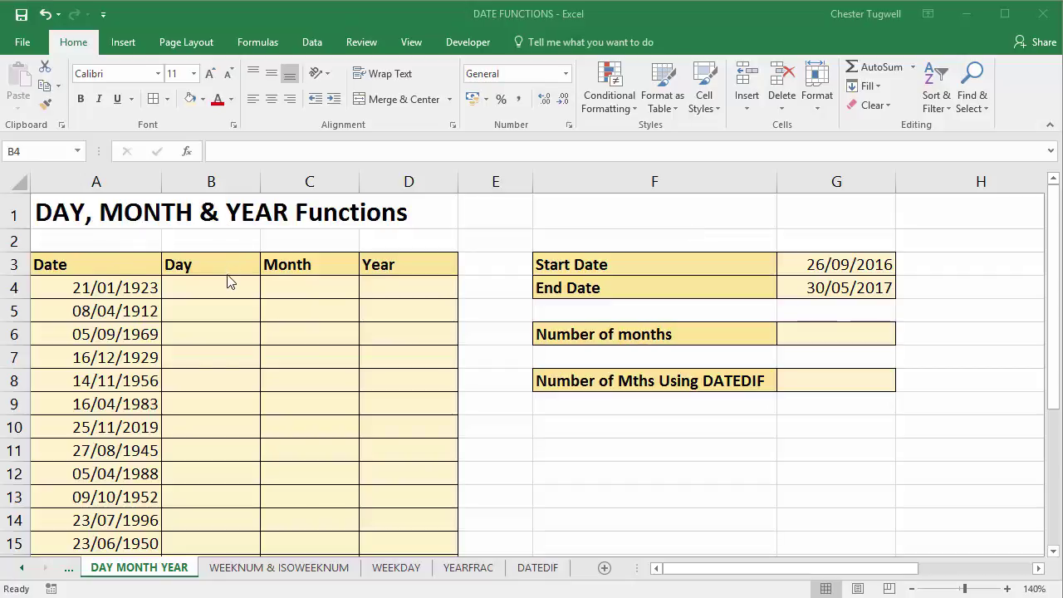
Extract the day from the date in A4 with =DAY(A4) in B4 and fill the formula down the Day column
left_click(229, 287)
type("=")
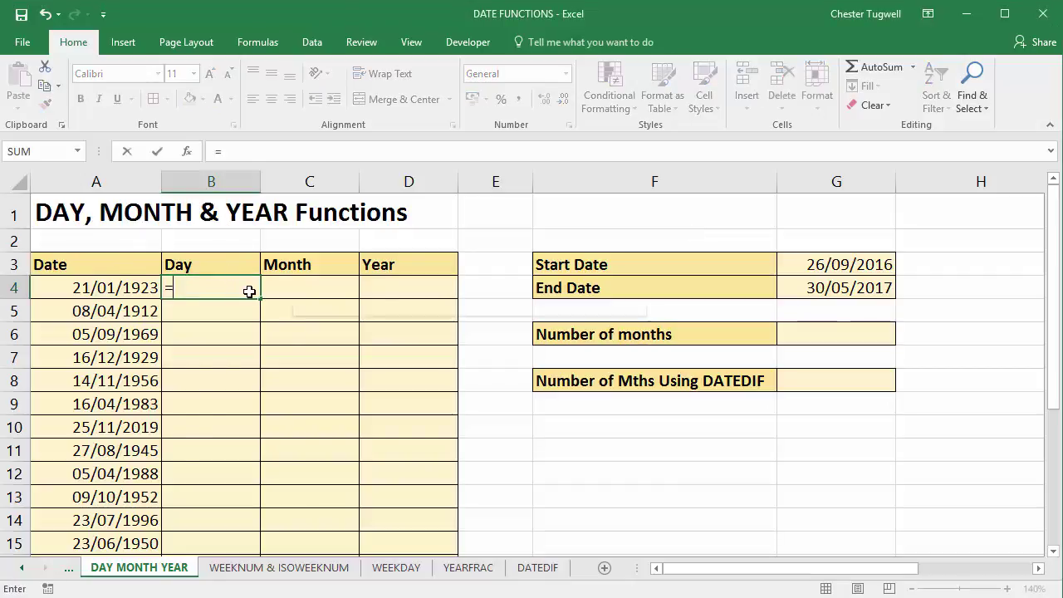
type("day(")
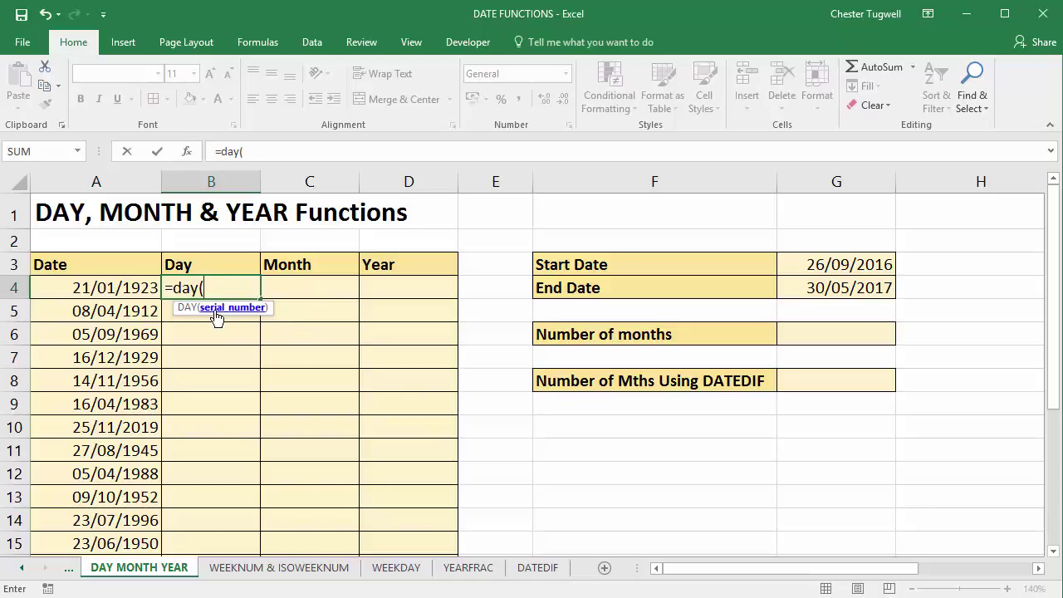
left_click(127, 288)
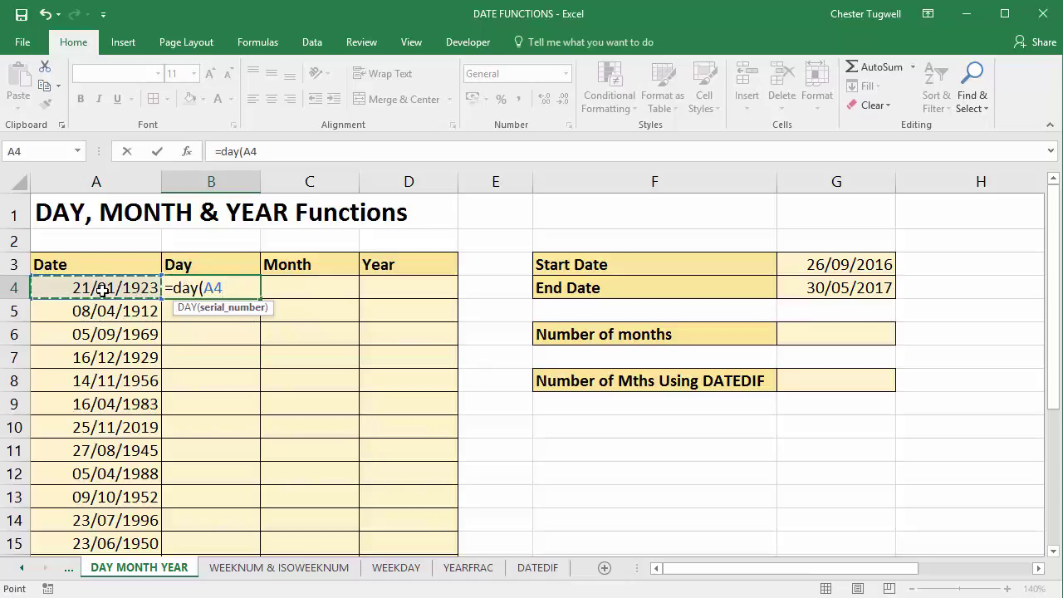
type(")")
key("Return")
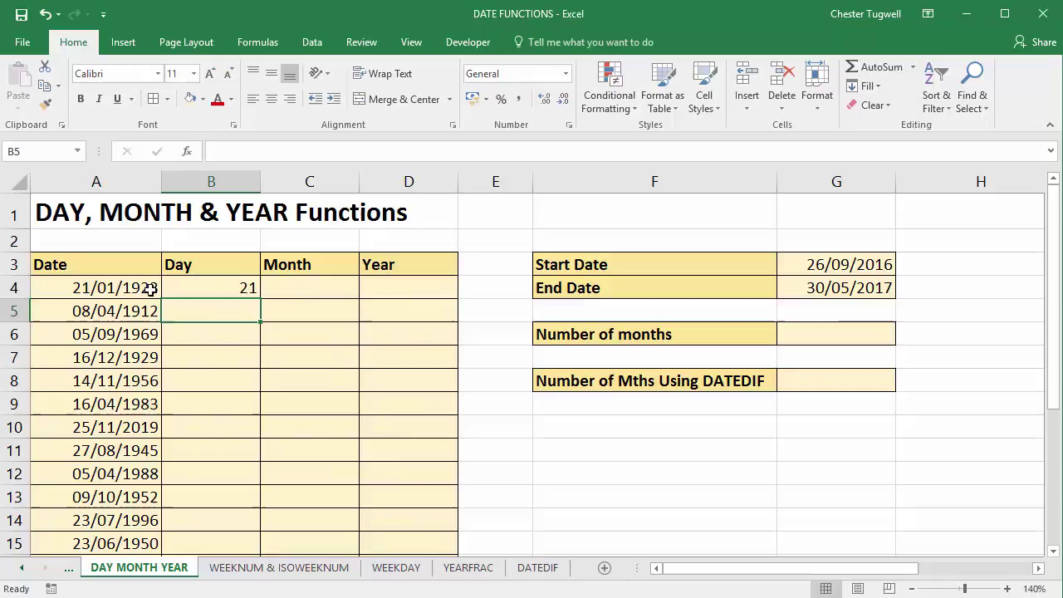
left_click(246, 291)
double_click(260, 299)
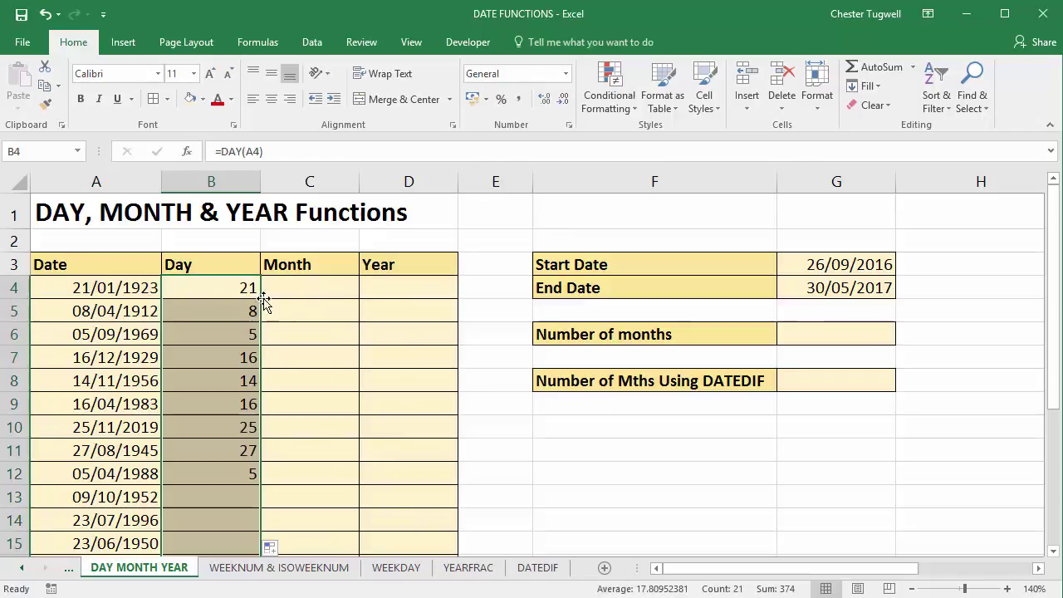
Extract the month with =MONTH(A4) in C4 and fill the formula down the Month column
left_click(325, 289)
type("=month(")
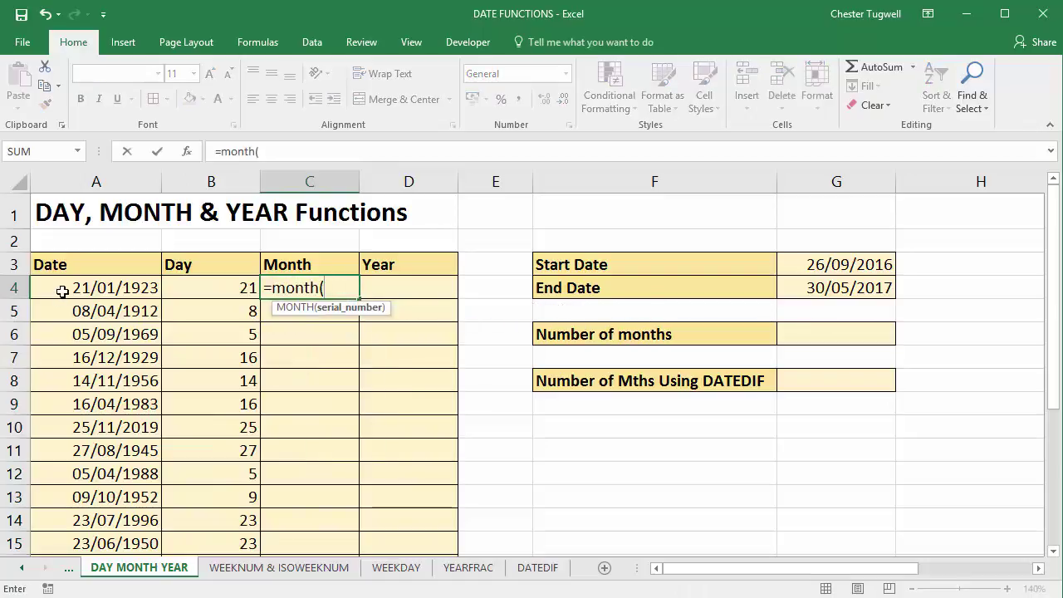
left_click(104, 289)
key("Return")
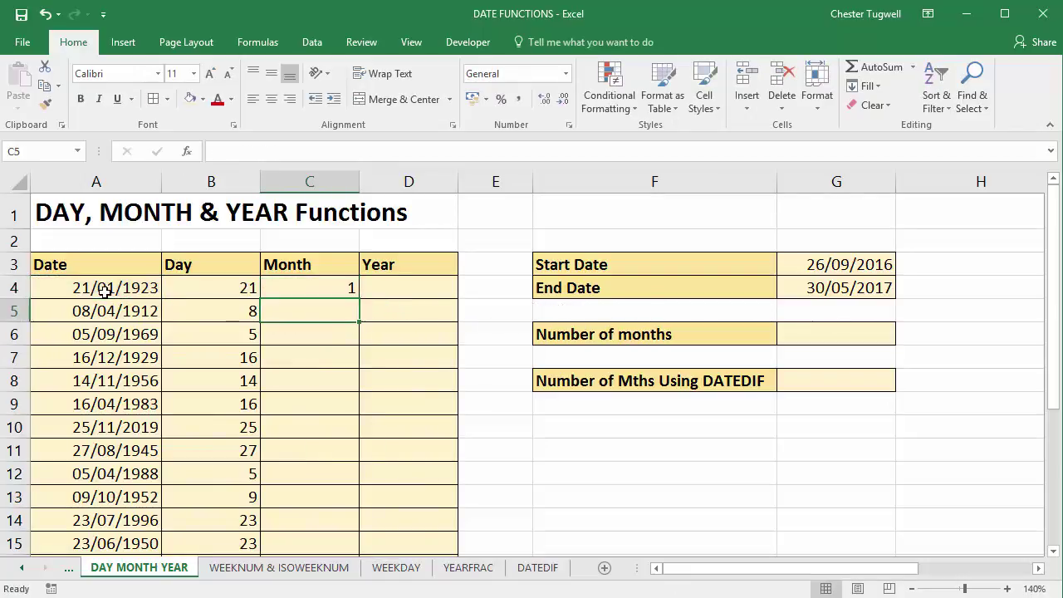
left_click(314, 290)
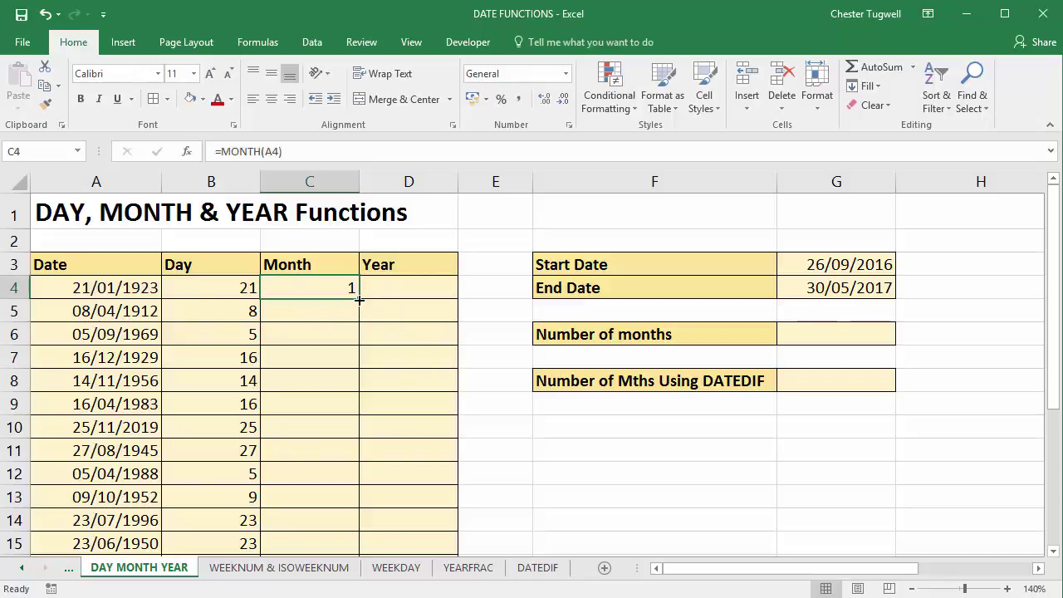
double_click(358, 297)
Extract the year with =YEAR(A4) in D4 and fill the formula down the Year column
left_click(394, 287)
type("=")
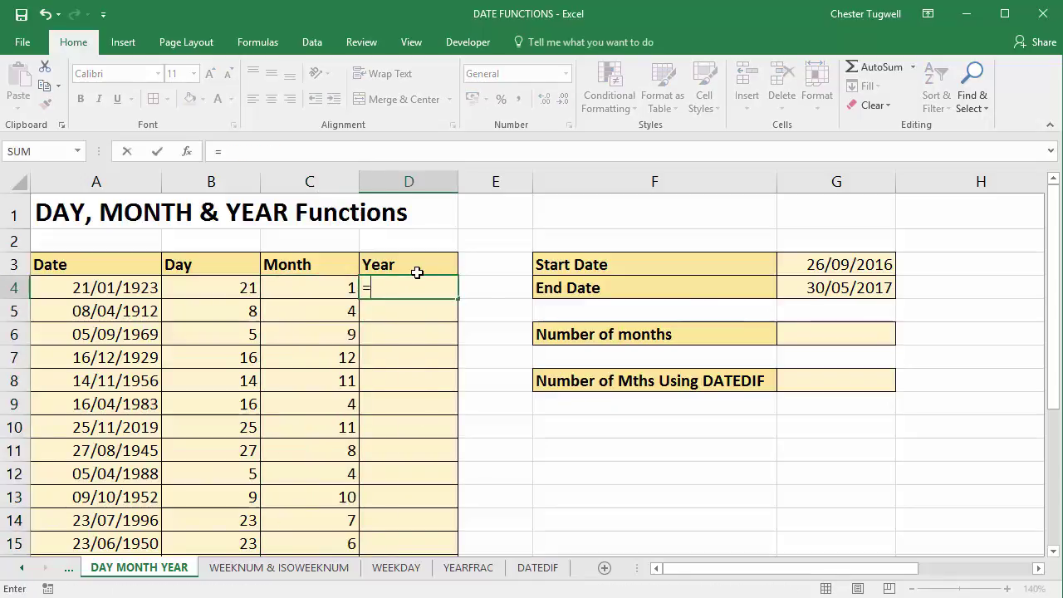
type("year(")
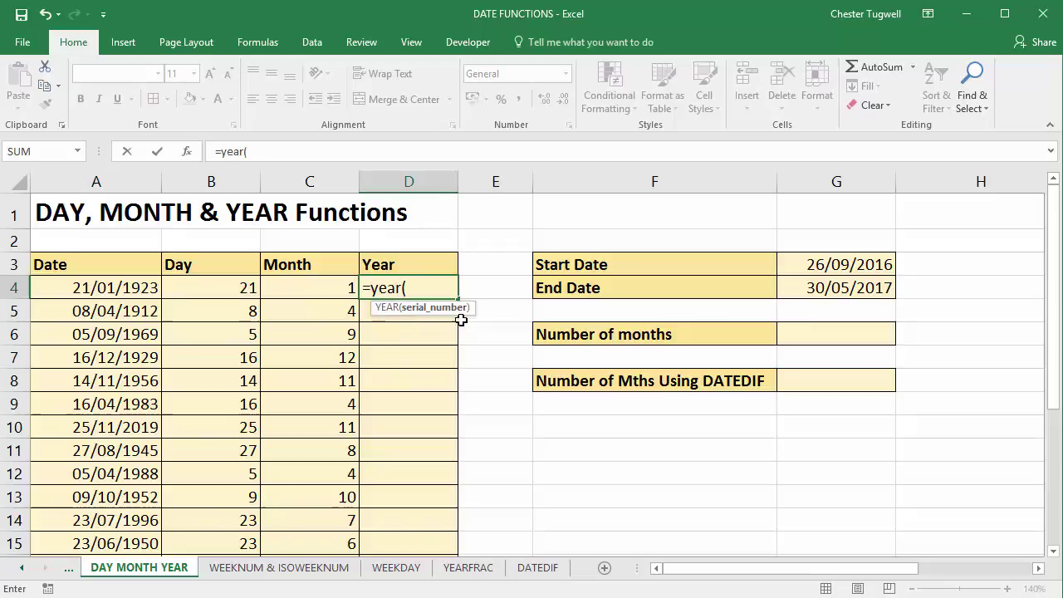
left_click(140, 285)
key("Return")
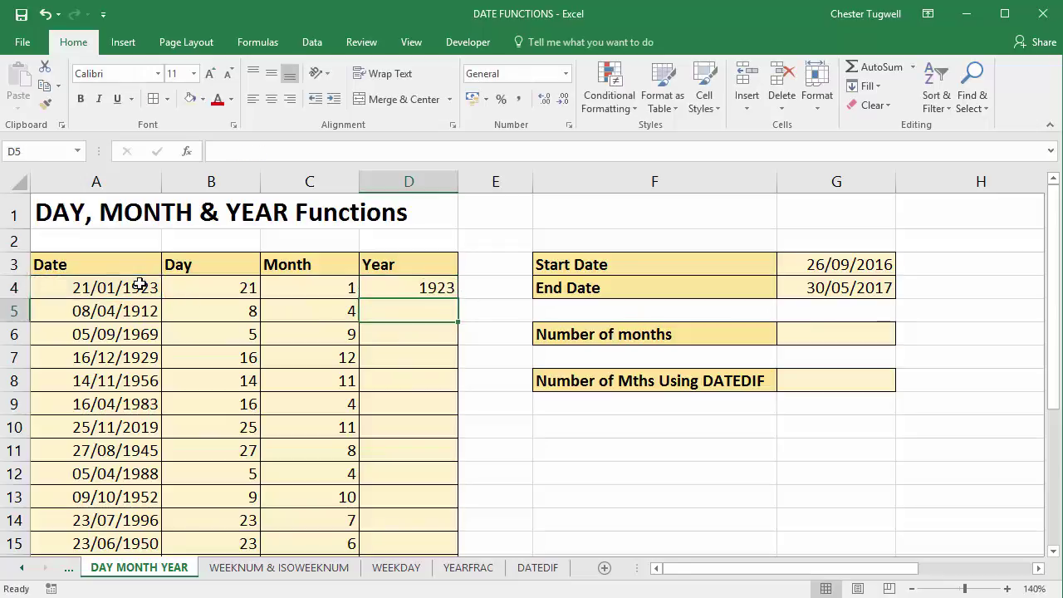
left_click(447, 289)
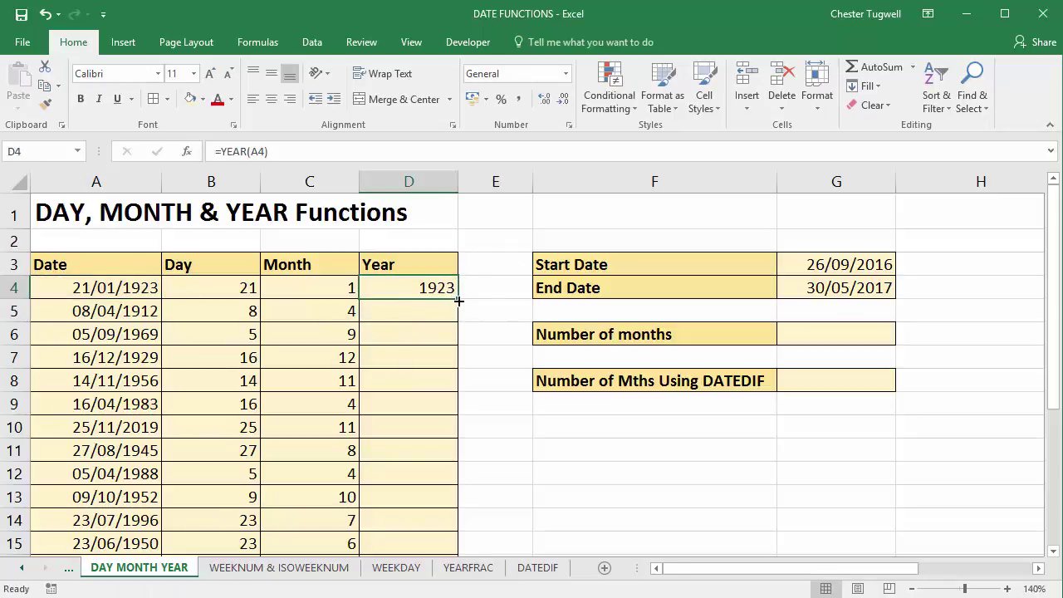
double_click(458, 301)
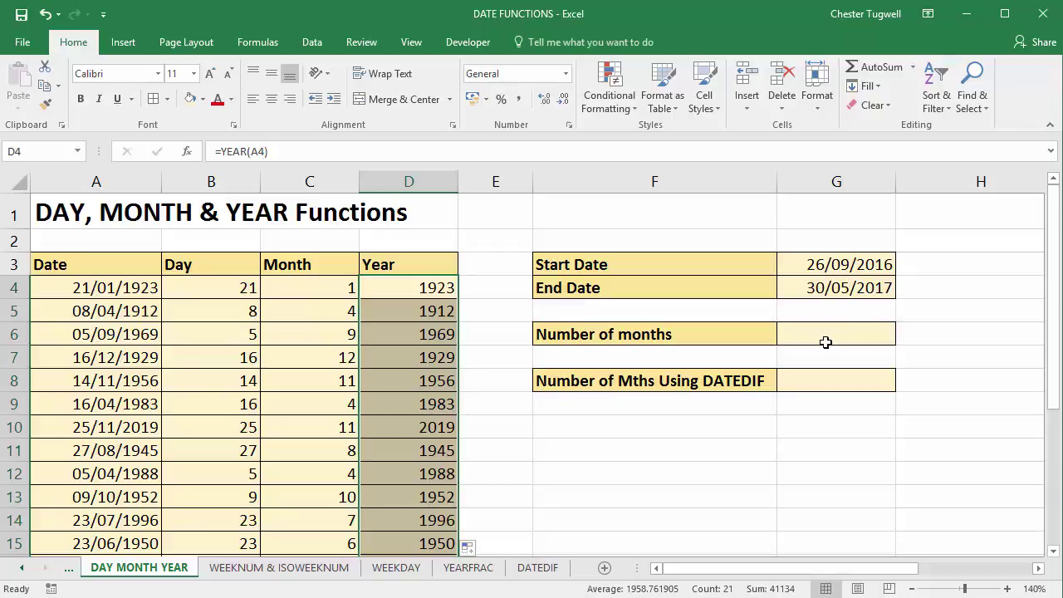
Begin the Number of months formula in G6 with the year difference converted to months, =(YEAR(G4)-YEAR(G3))*12
left_click(799, 338)
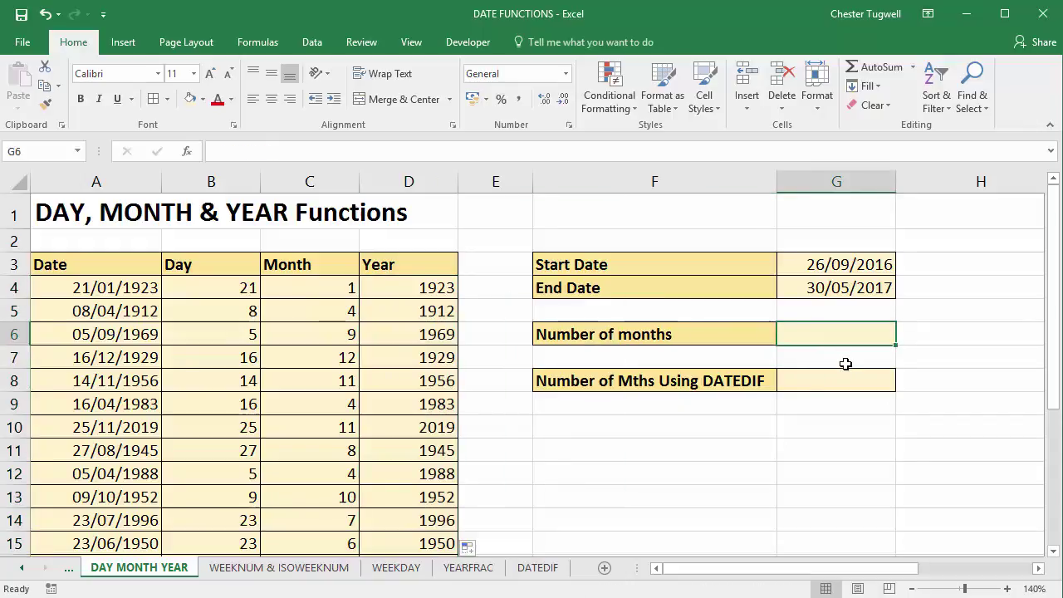
type("=yre")
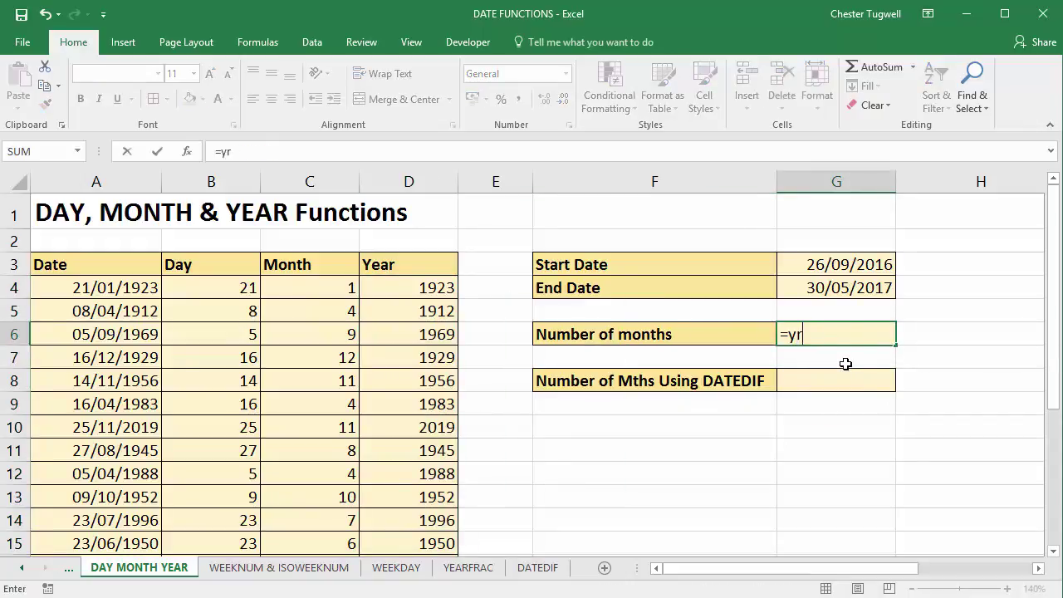
key("BackSpace")
type("ear(")
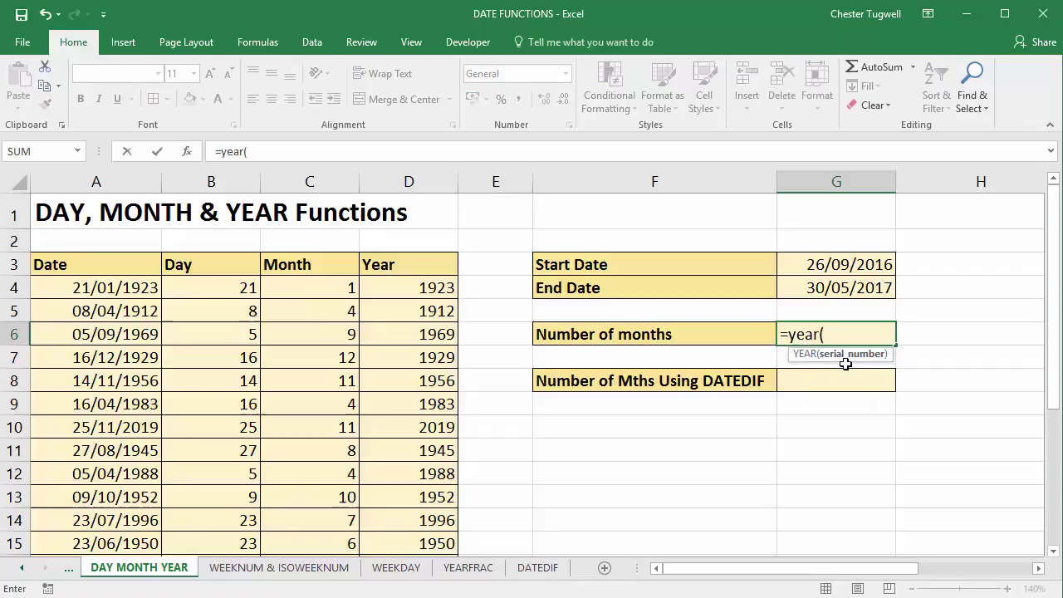
left_click(835, 288)
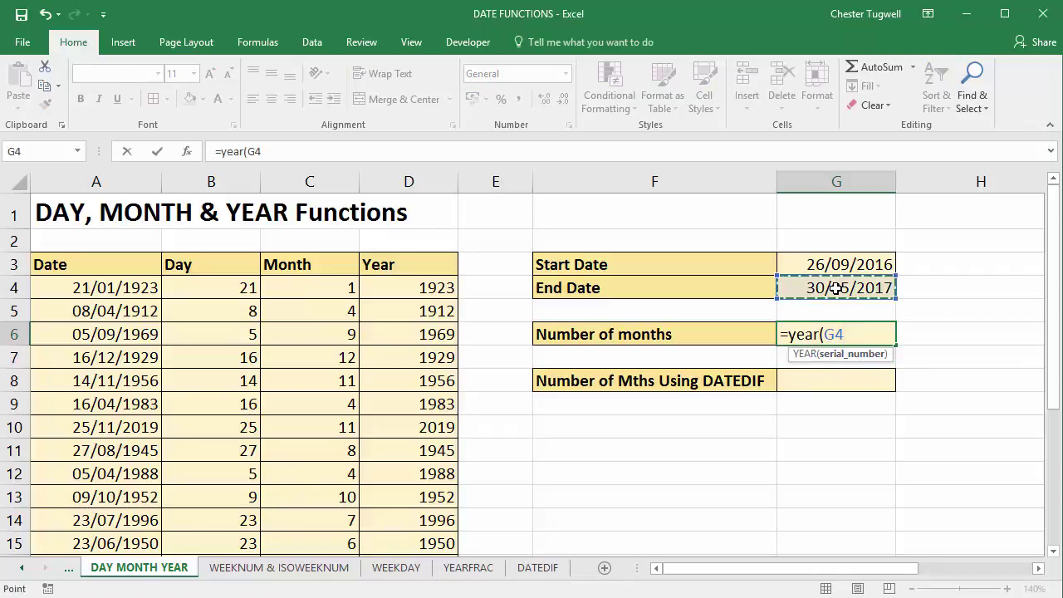
type(")-")
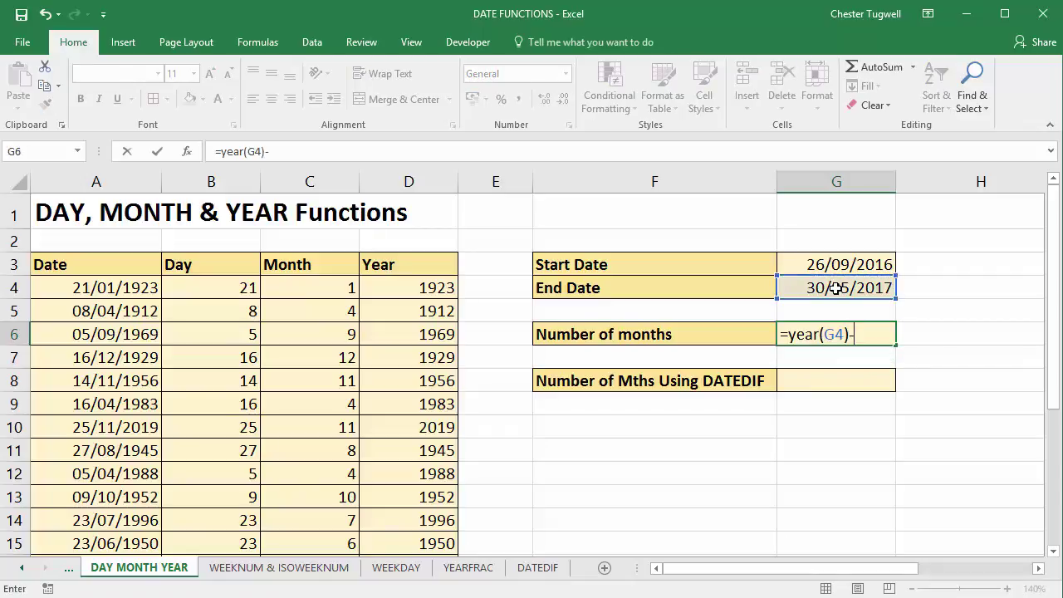
type("year(")
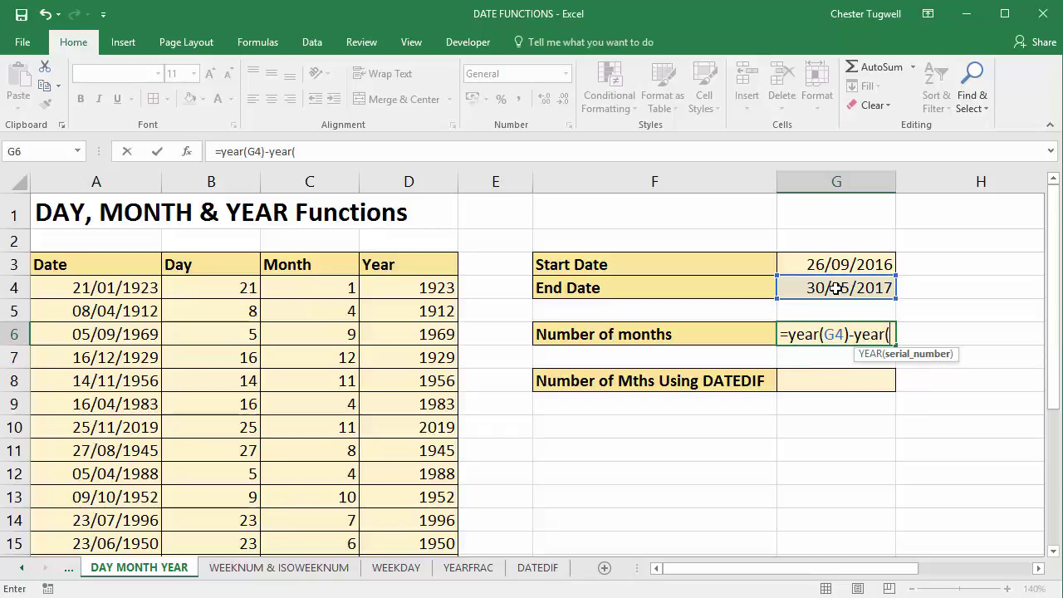
left_click(865, 262)
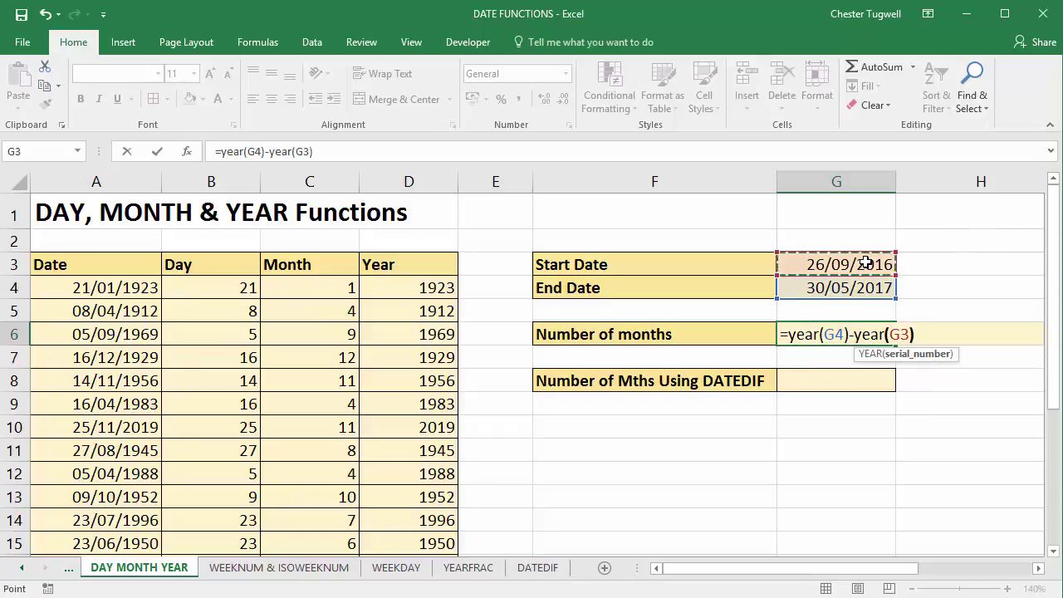
type(")")
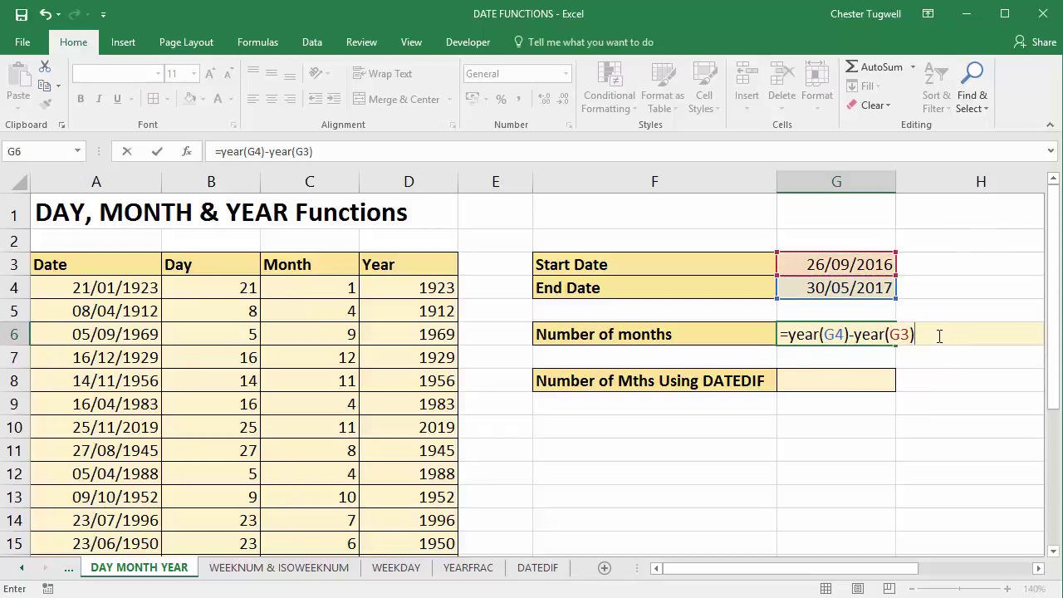
type("*12")
type("(")
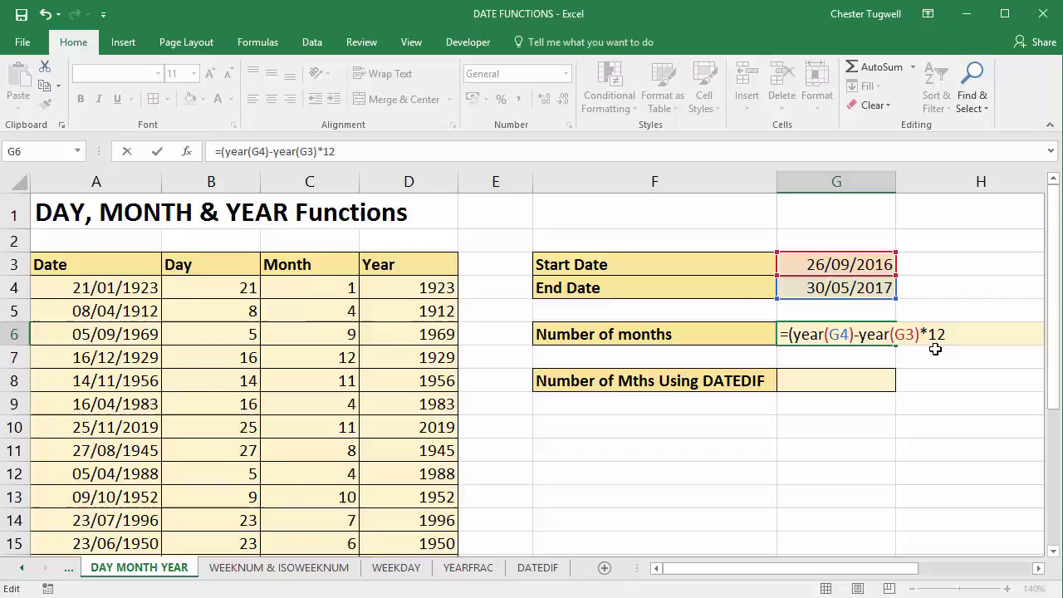
type(")")
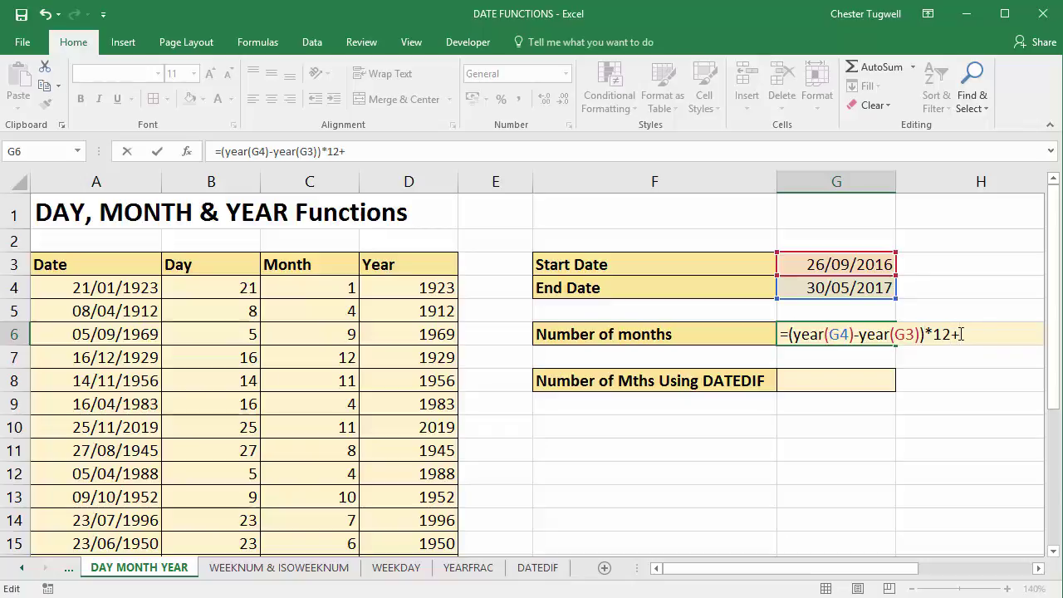
Complete the G6 formula by adding the month difference, +MONTH(G4)-MONTH(G3)
type("month(")
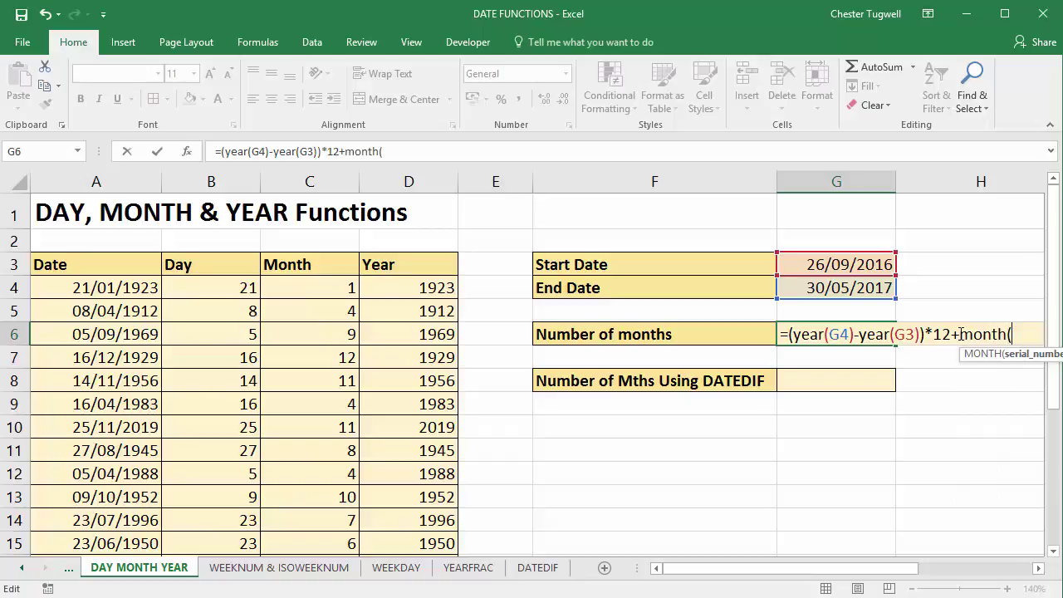
left_click(863, 288)
type(")-")
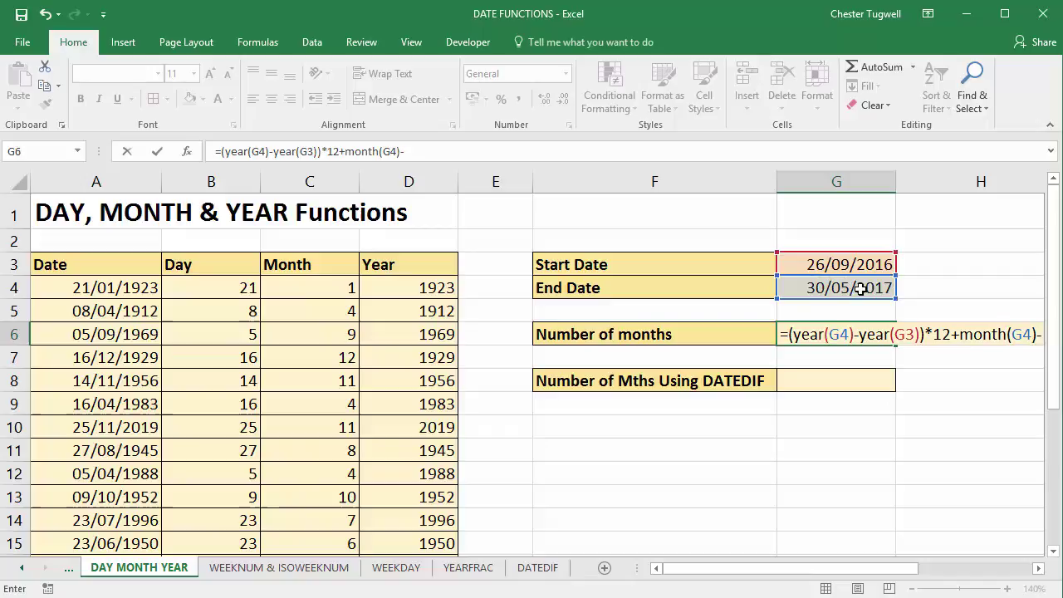
type("mont")
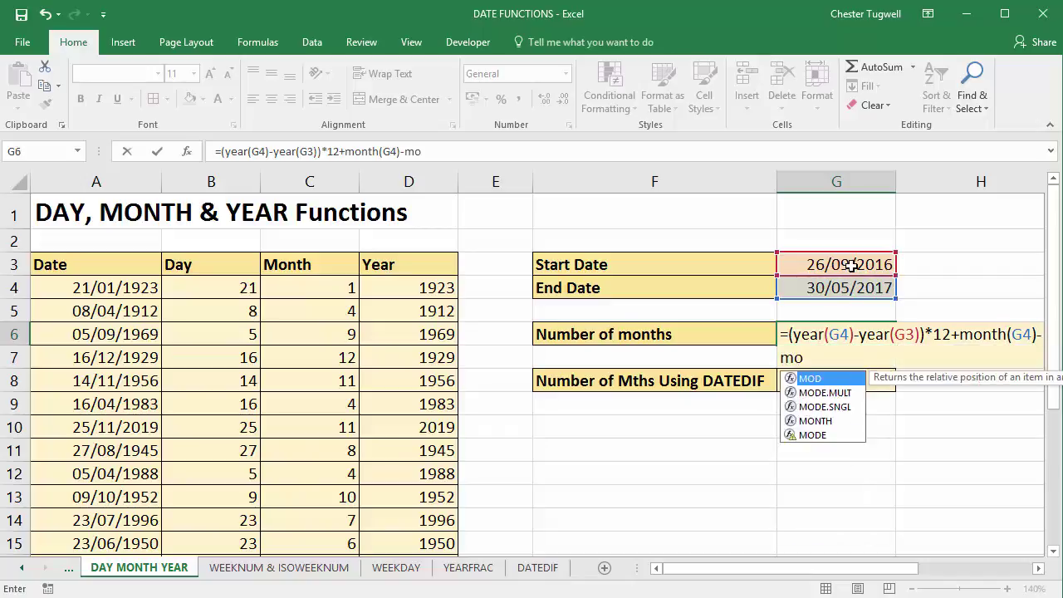
type("h(")
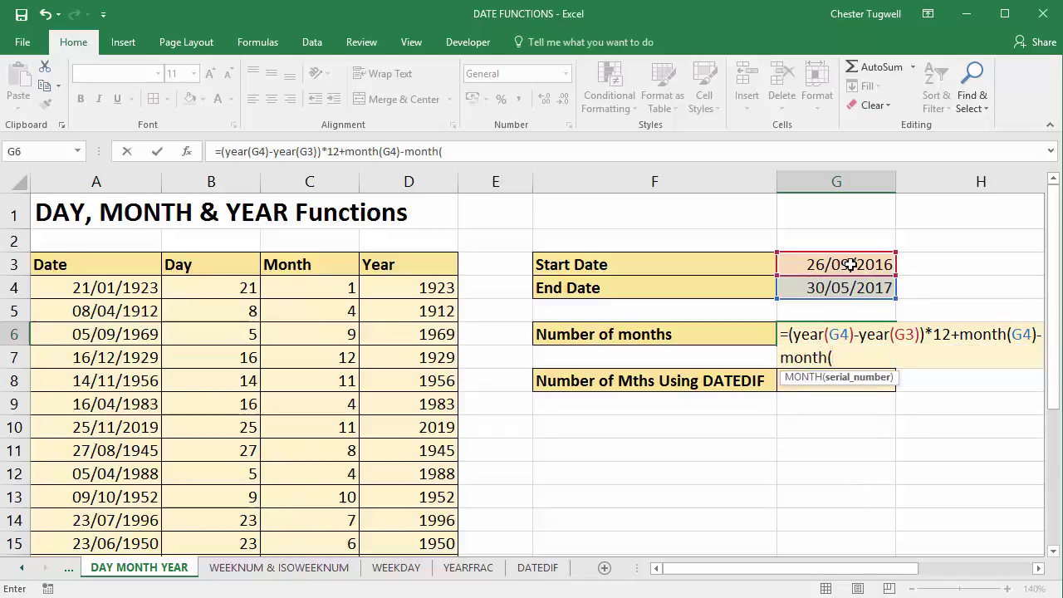
left_click(850, 264)
type(")")
key("Return")
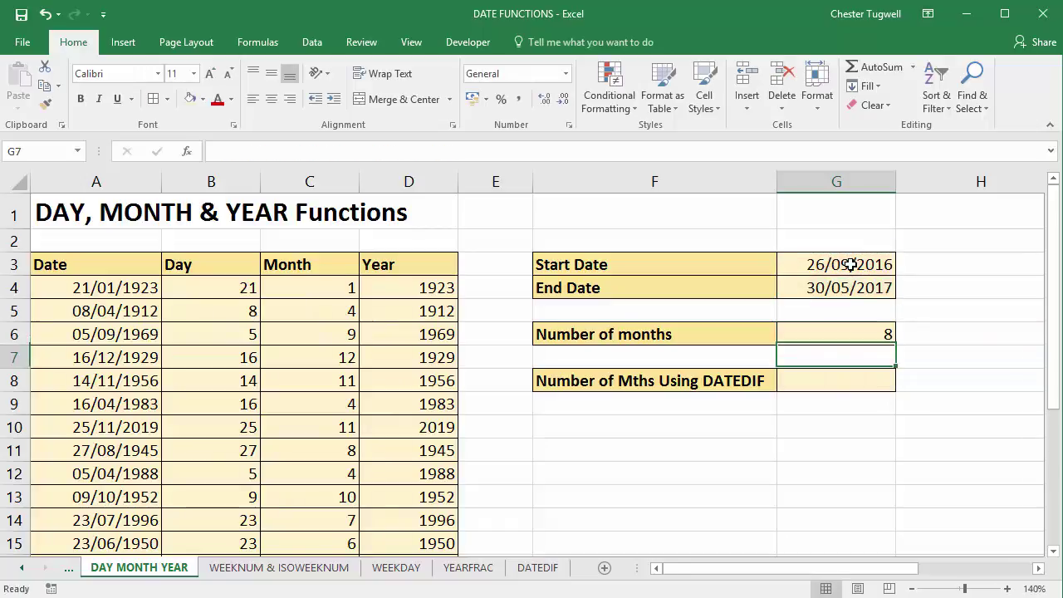
left_click(863, 331)
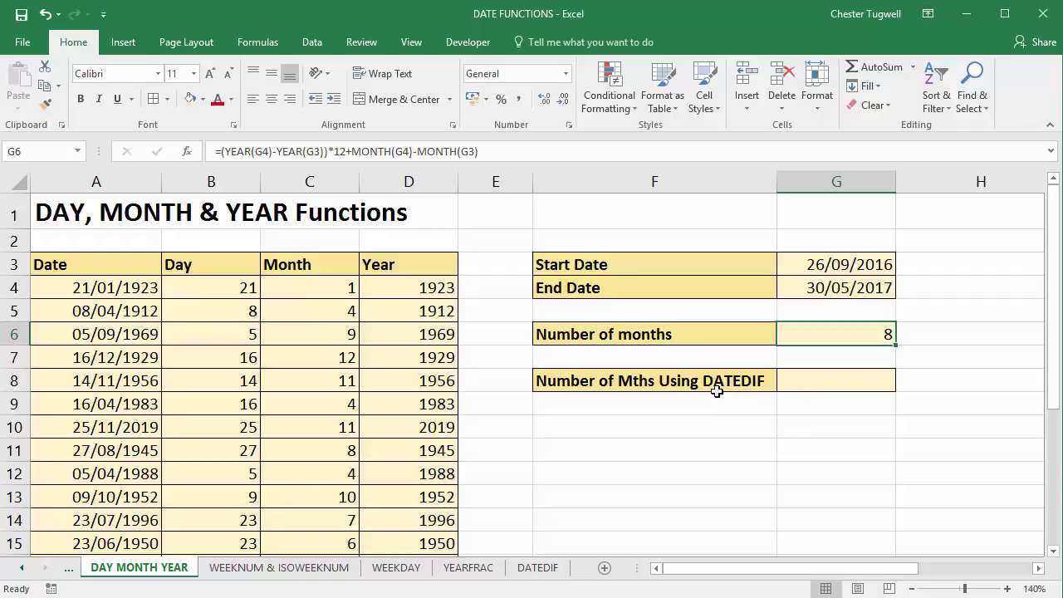
Calculate the months between the start and end dates in G8 with =DATEDIF(G3,G4,"m")
left_click(860, 378)
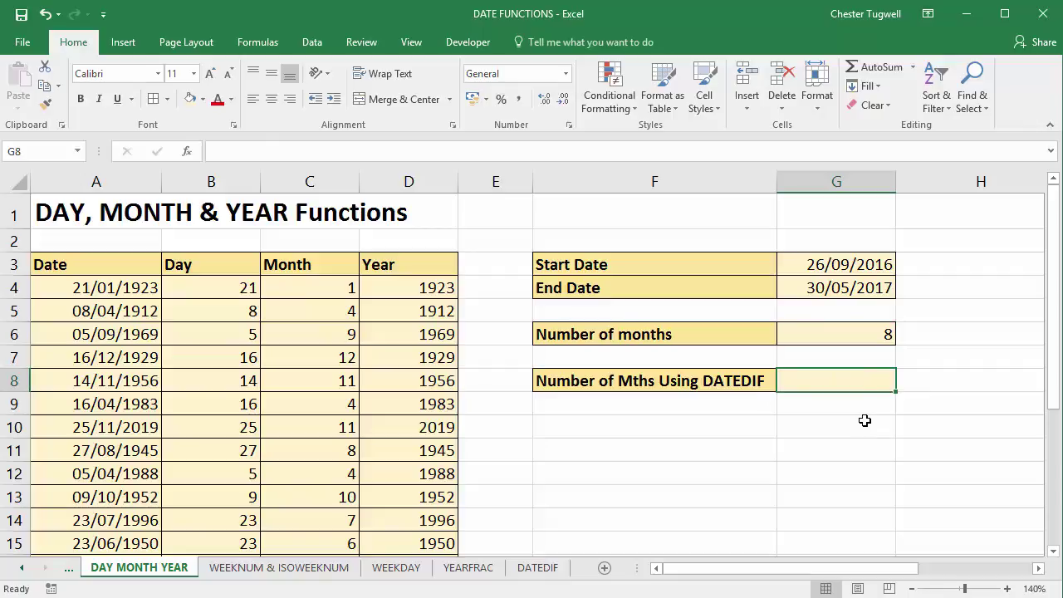
type("=date")
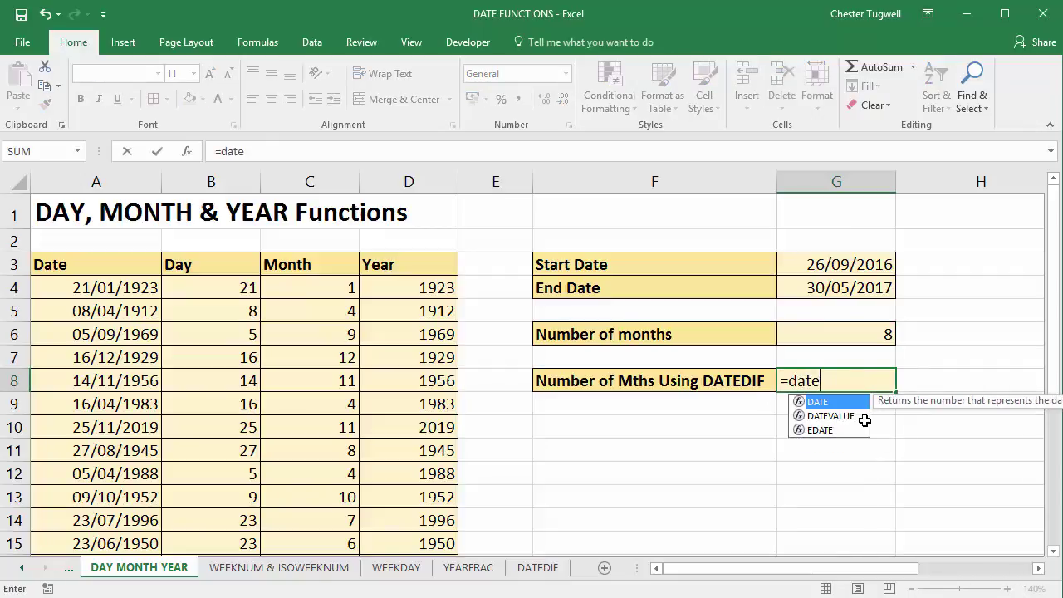
type("dif")
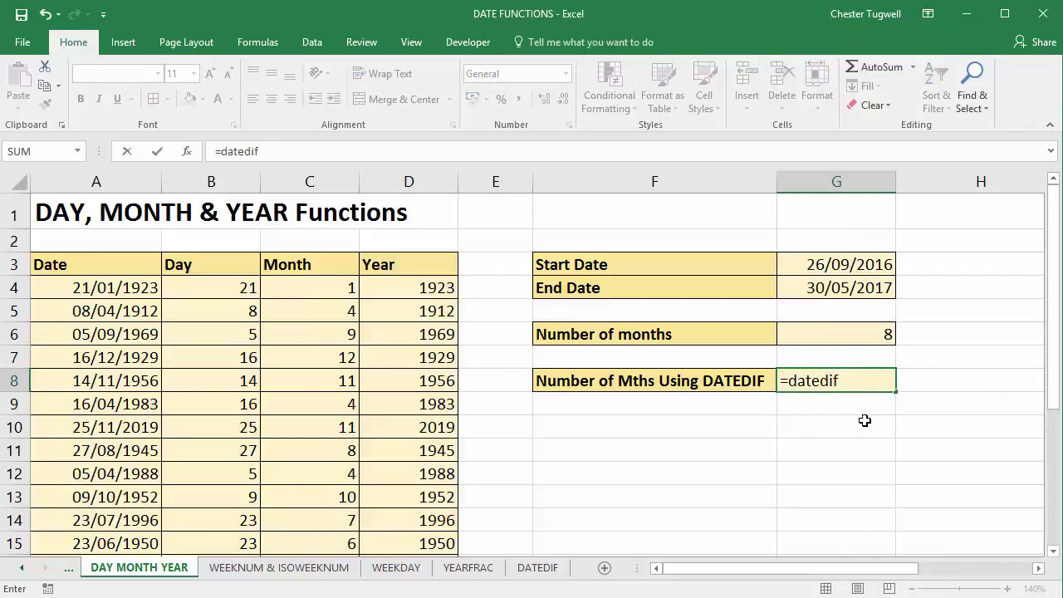
type("(")
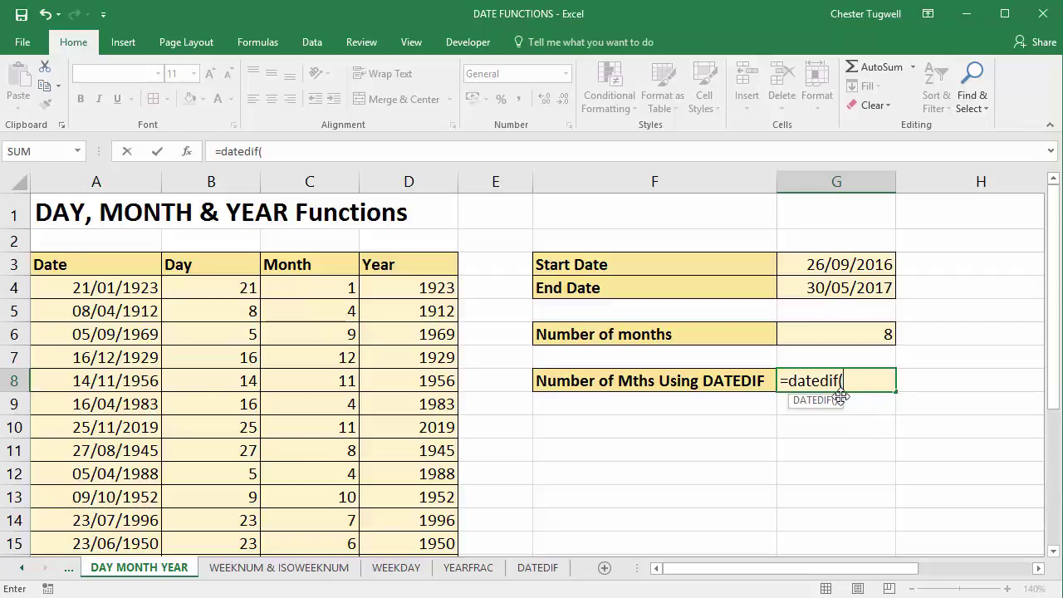
left_click(847, 262)
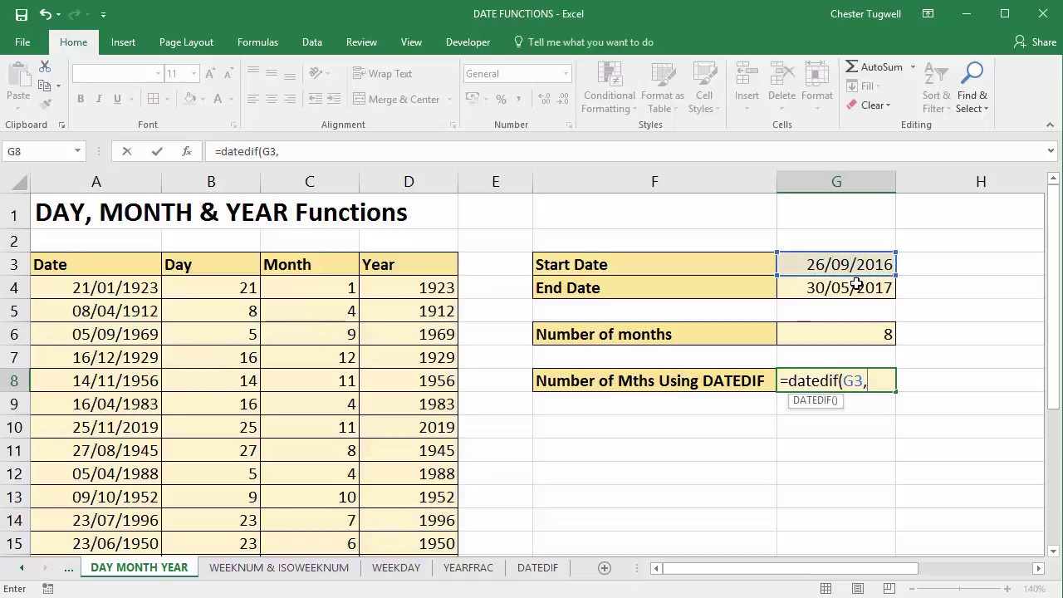
left_click(857, 286)
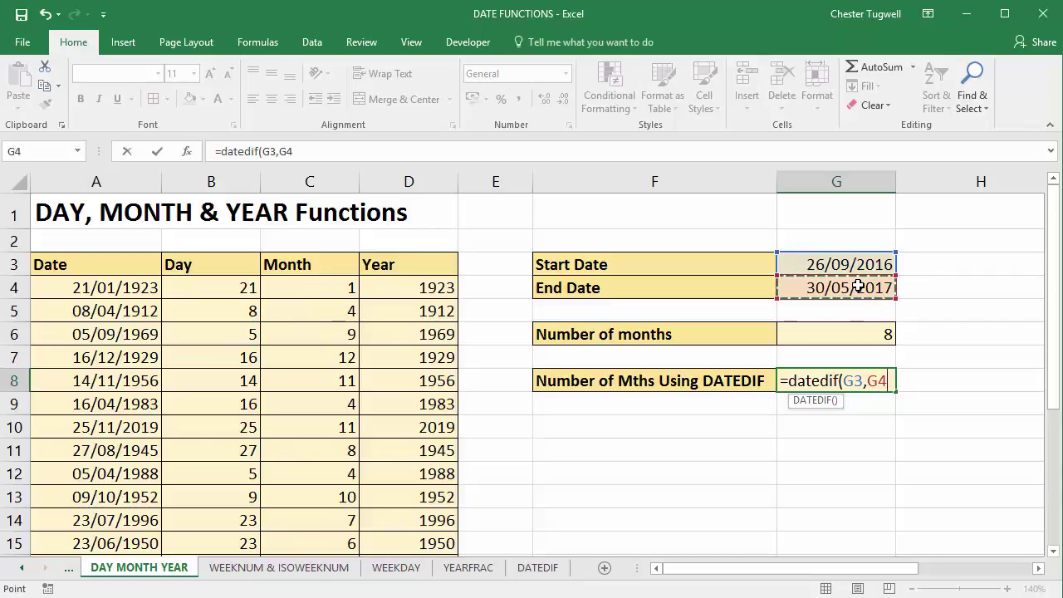
type(",")
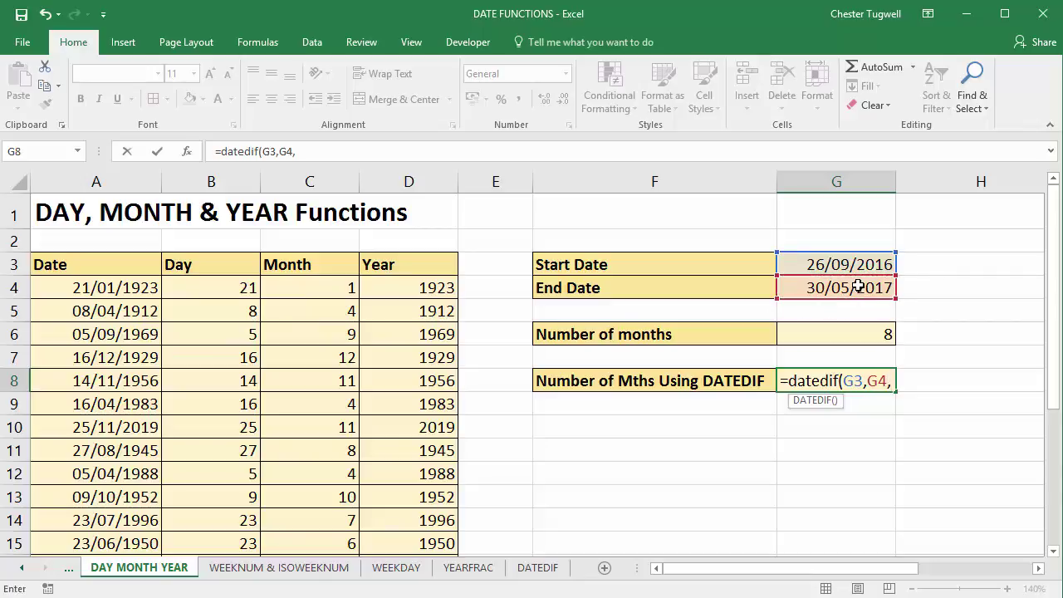
type("\"m")
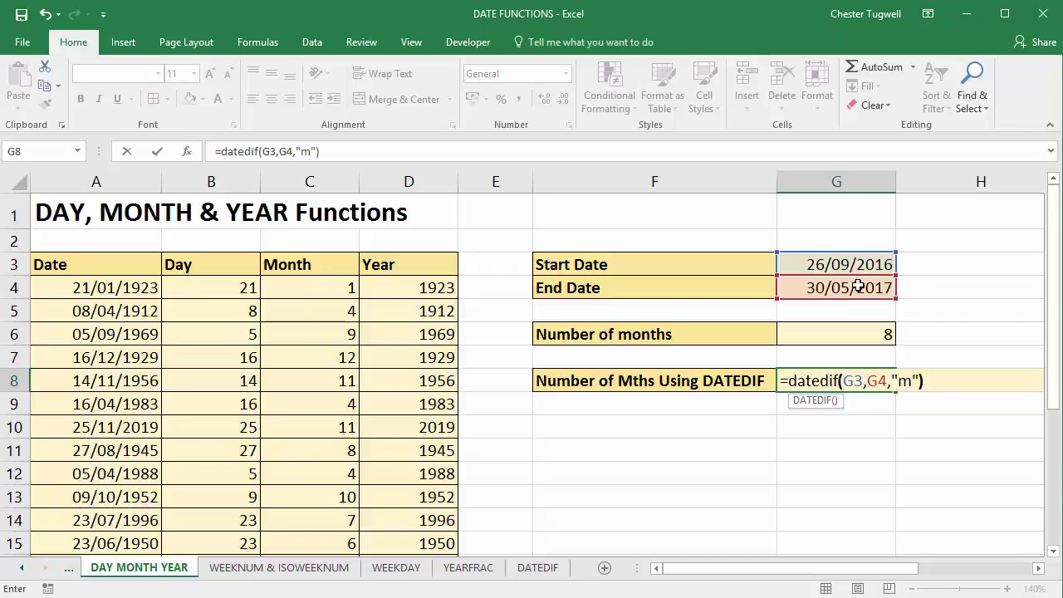
key("Return")
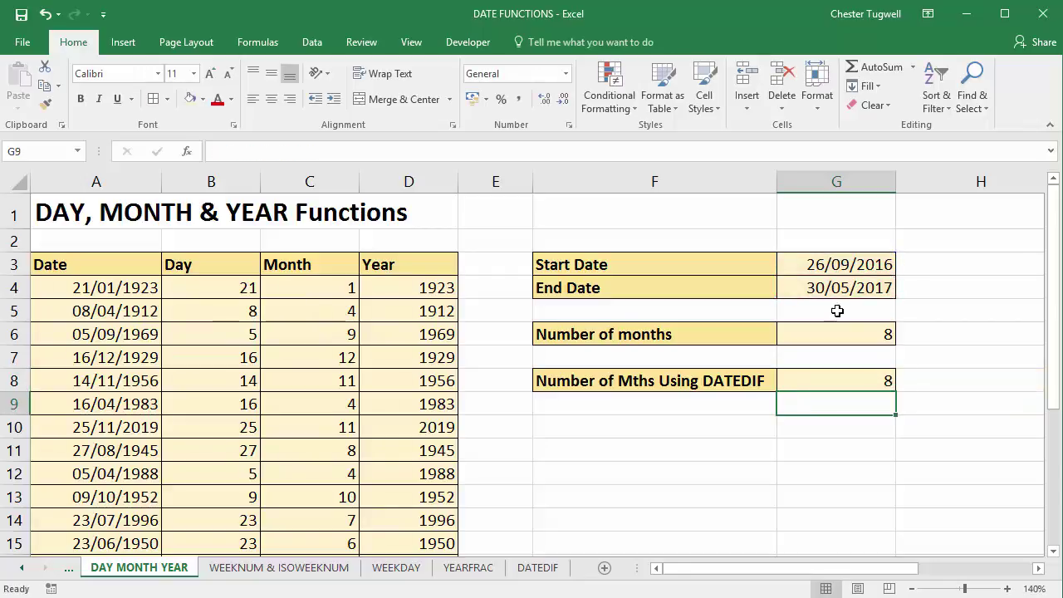
Change the unit argument of the DATEDIF formula in G8 to "y"
double_click(853, 382)
double_click(911, 380)
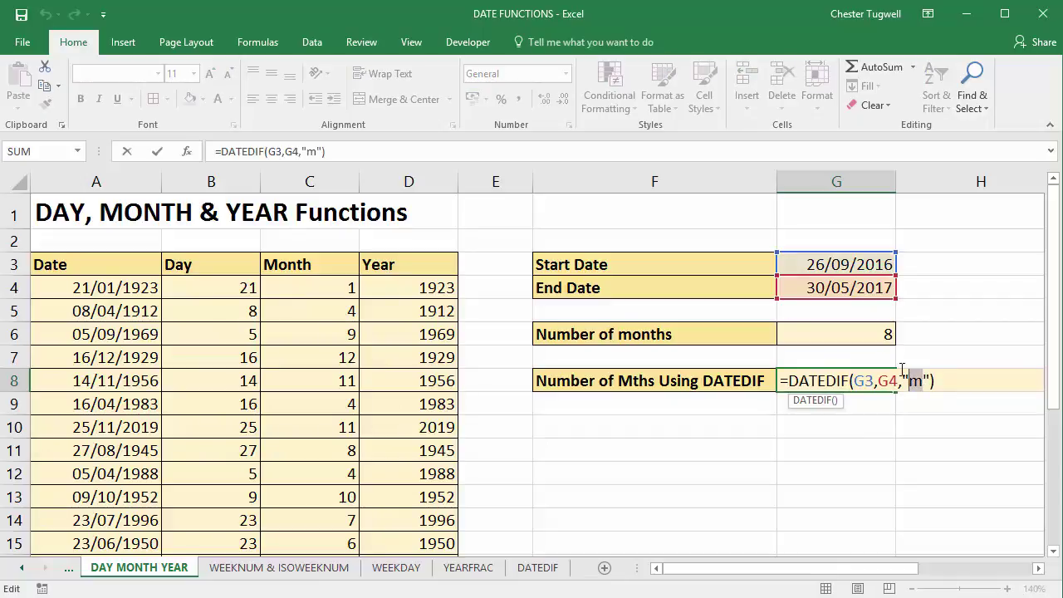
type("y")
key("Return")
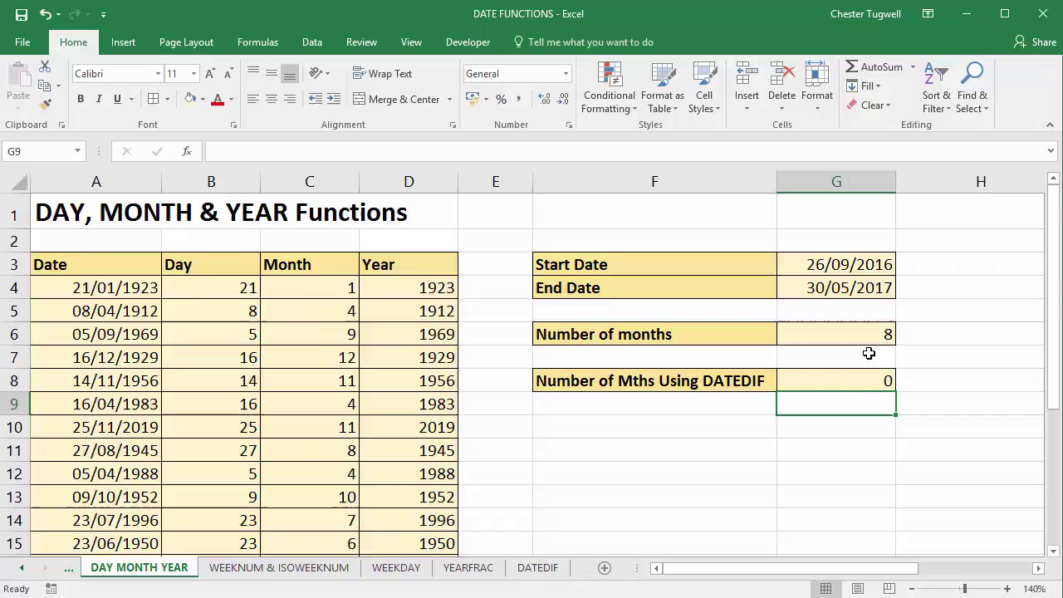
Set the unit argument of the DATEDIF formula in G8 back to "m"
double_click(871, 381)
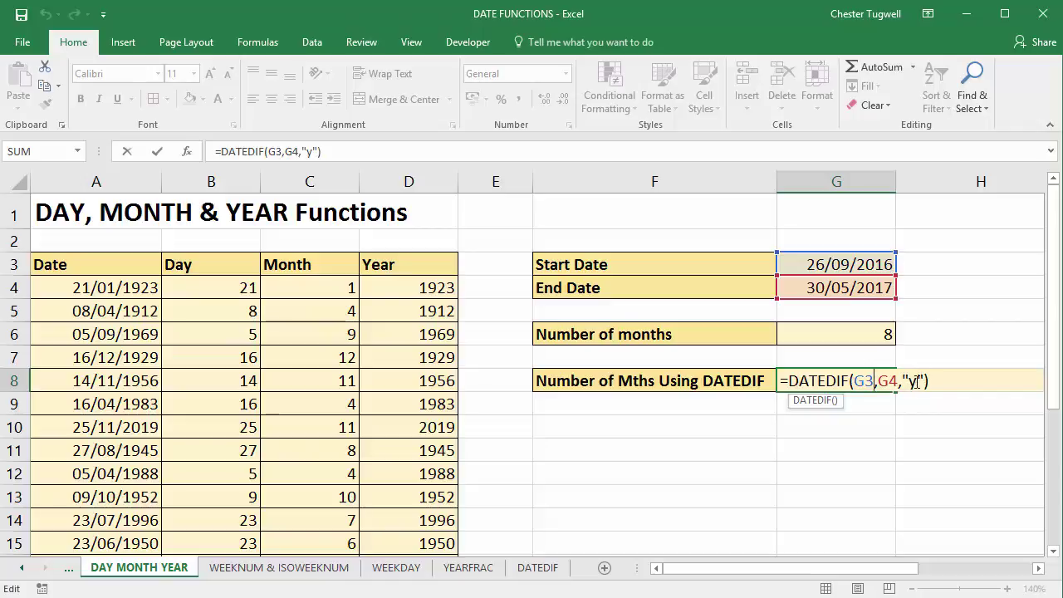
double_click(913, 381)
type("m")
key("Return")
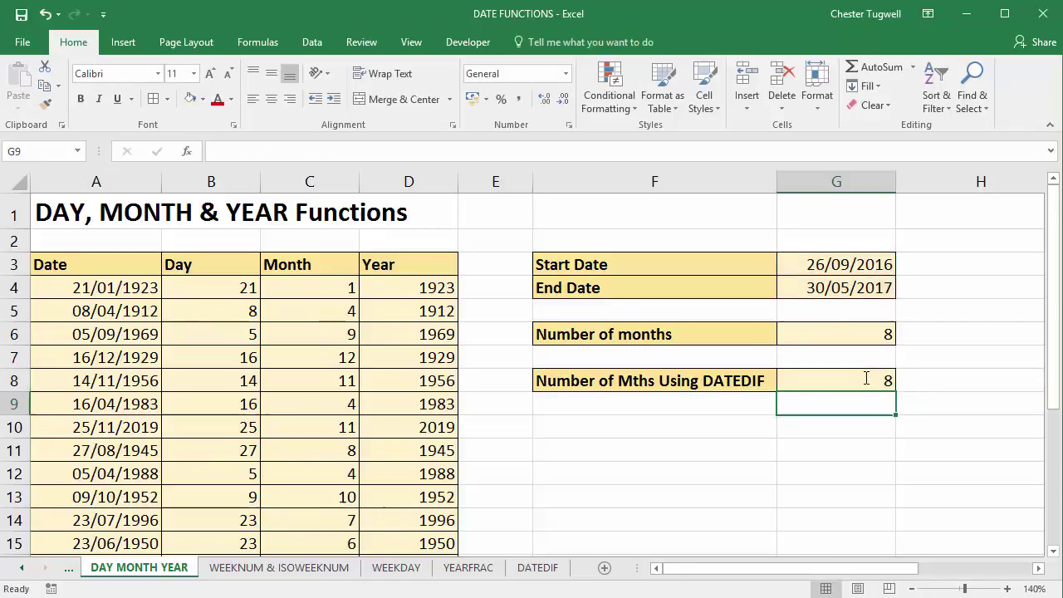
Compare the DATEDIF formula in G8 with the YEAR and MONTH formula in G6, leaving both unedited
left_click(866, 378)
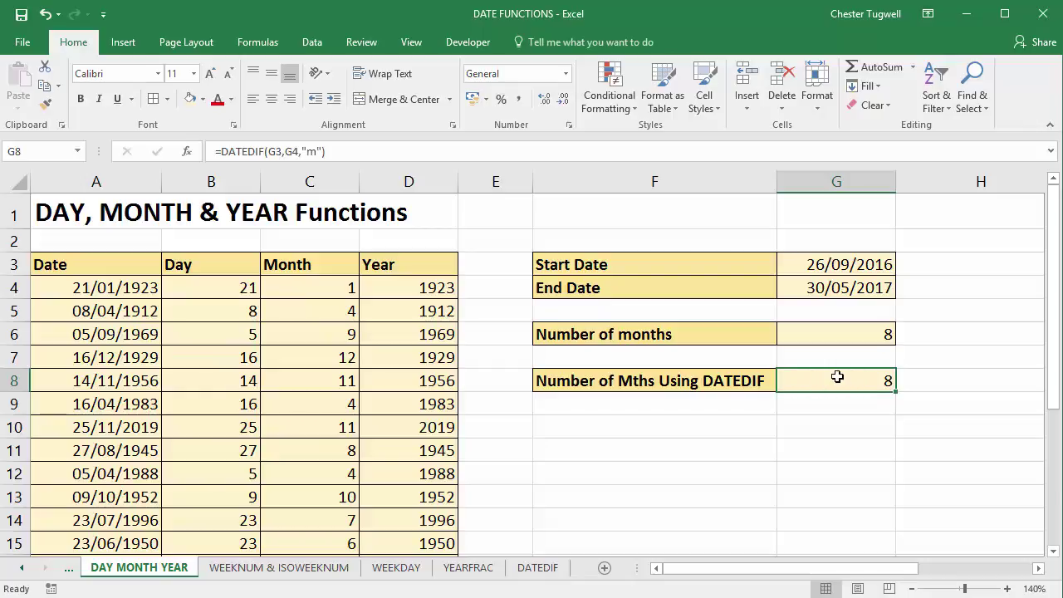
double_click(874, 380)
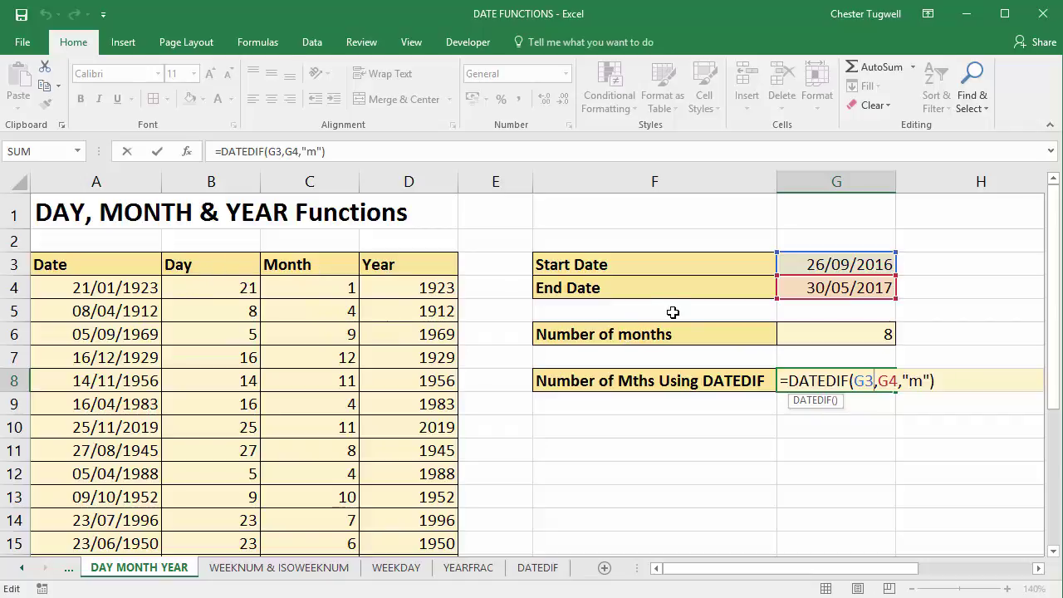
key("Return")
double_click(866, 333)
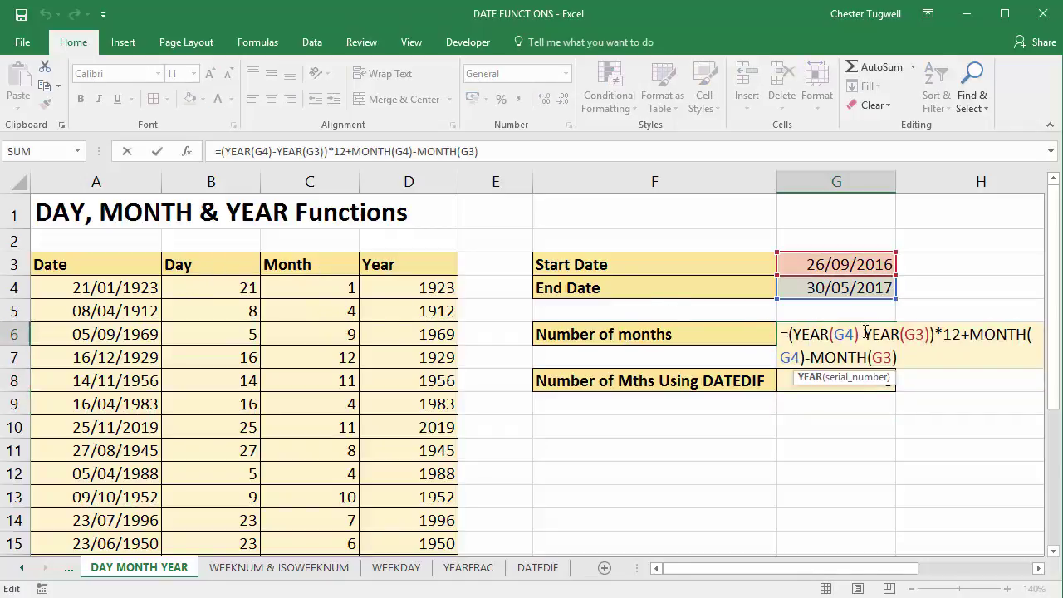
key("Return")
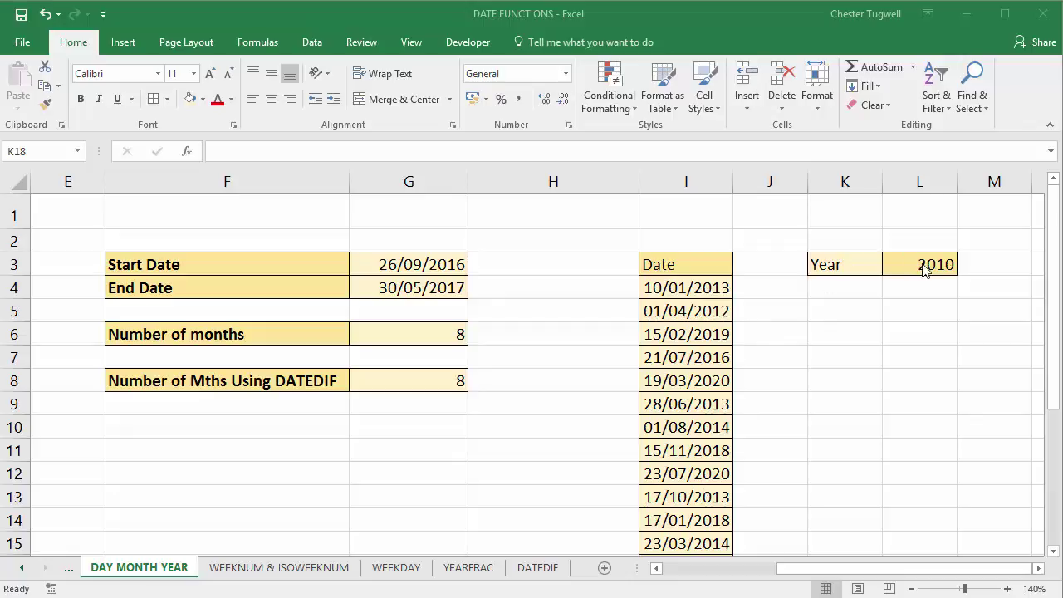
Start a new conditional formatting rule for the dates in I4:I24 that uses a formula to determine which cells to format
left_click(710, 287)
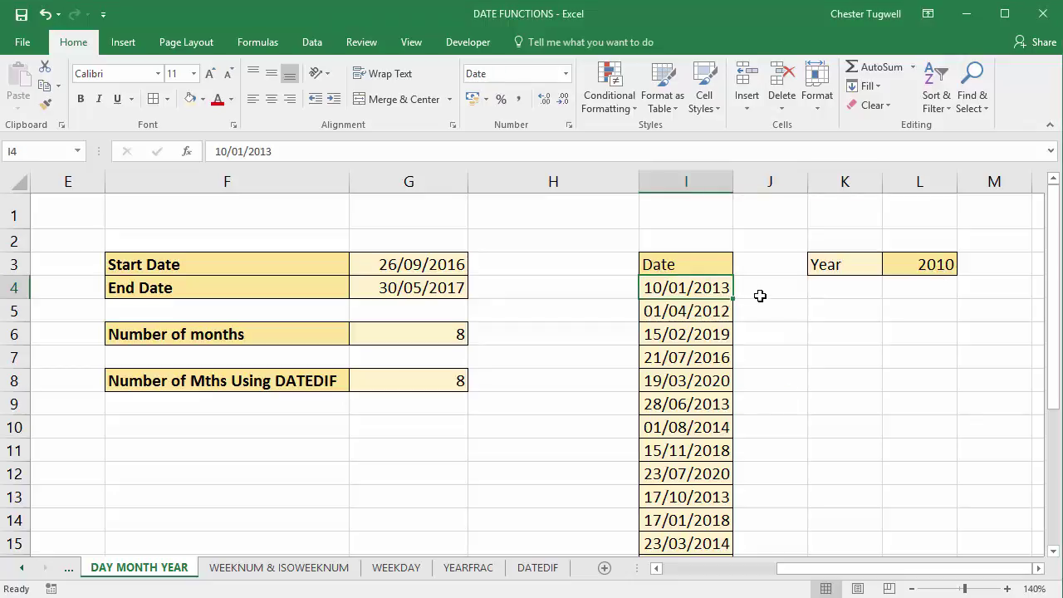
key("ctrl+shift+Down")
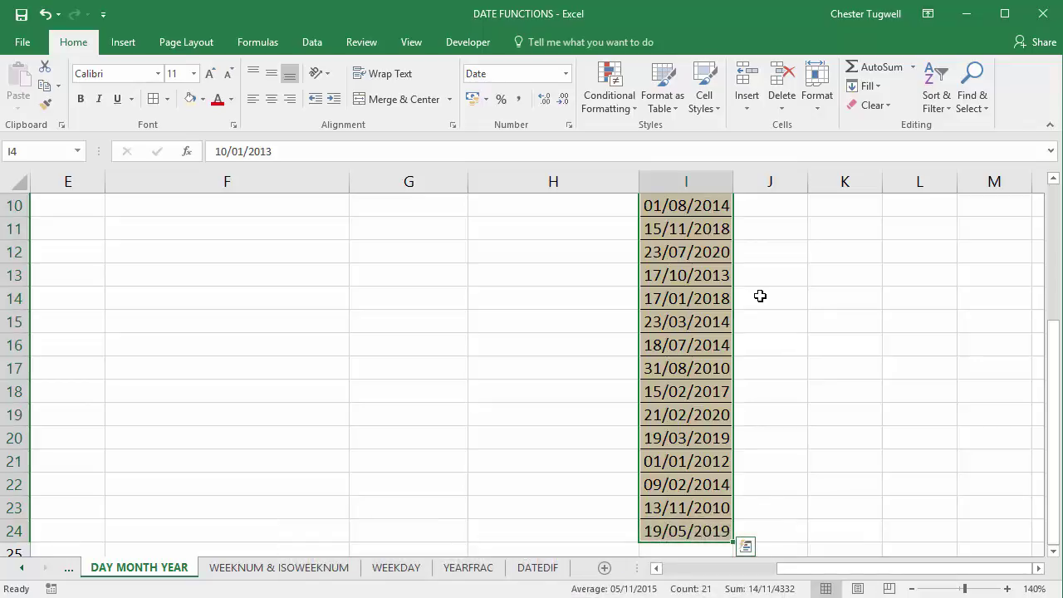
key("ctrl+BackSpace")
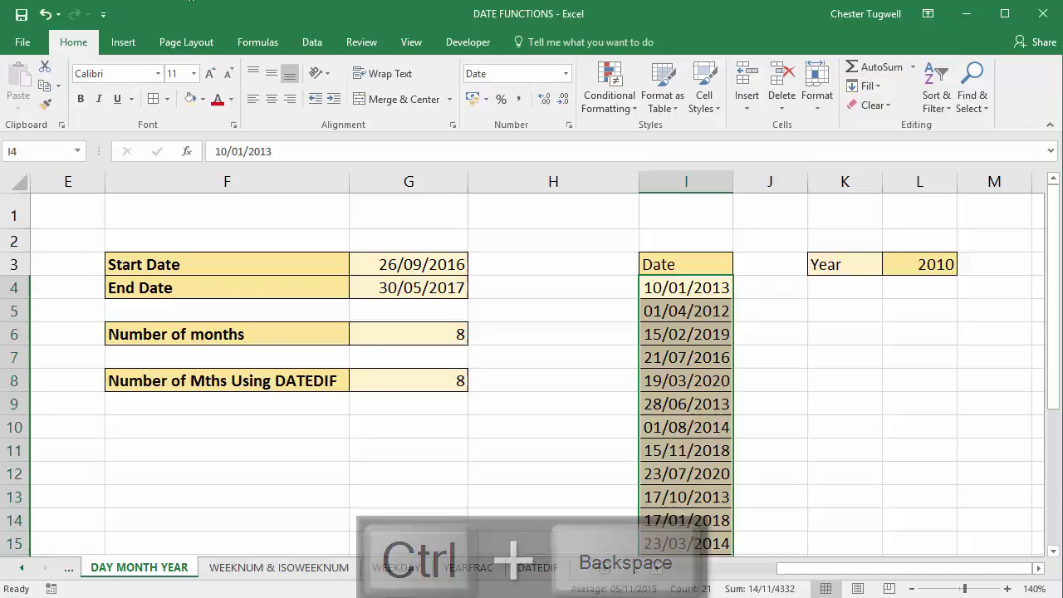
left_click(628, 98)
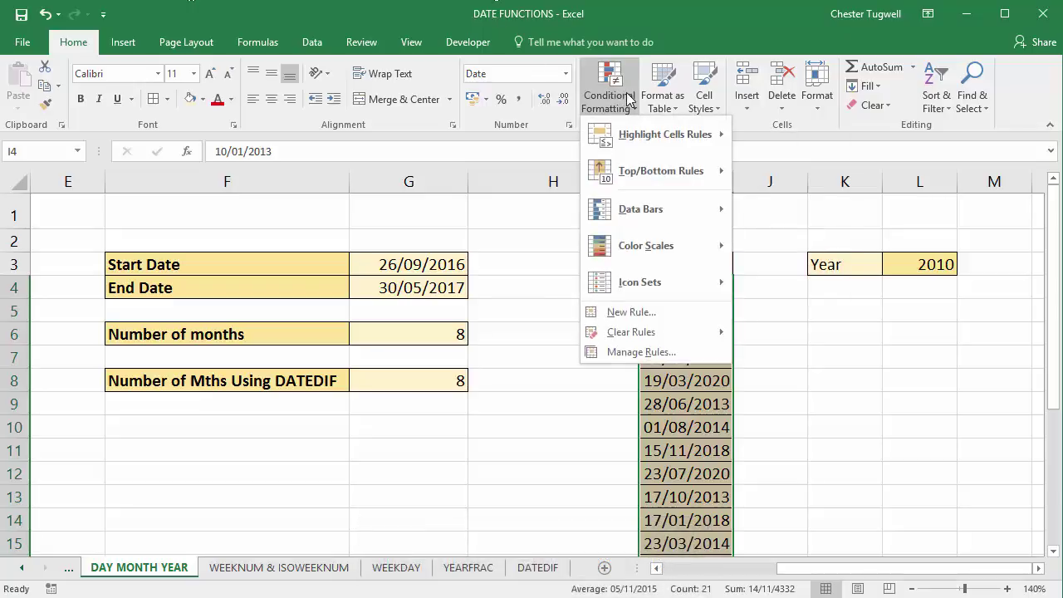
left_click(636, 312)
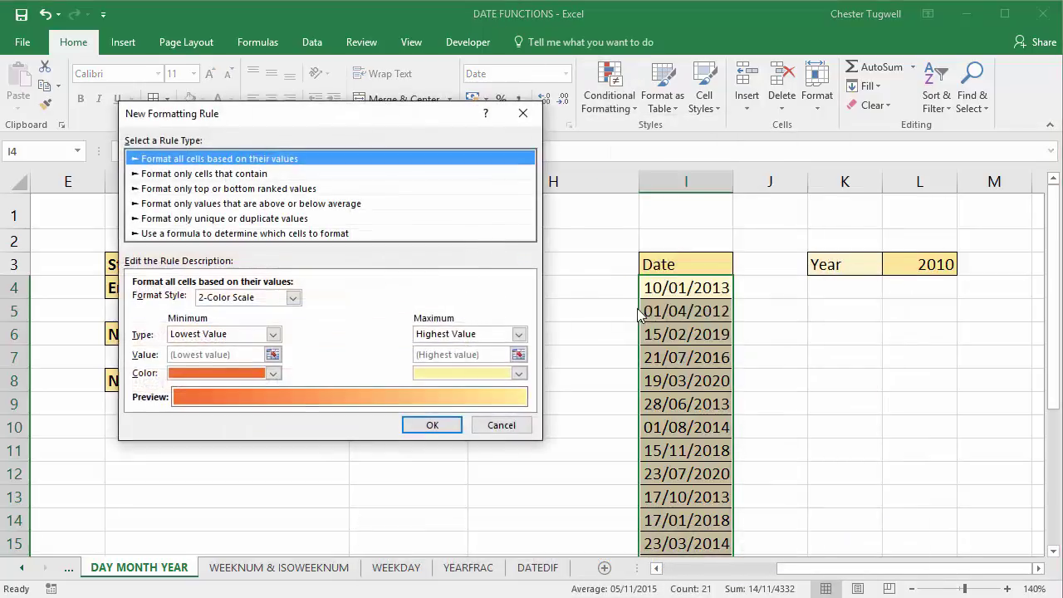
left_click(193, 235)
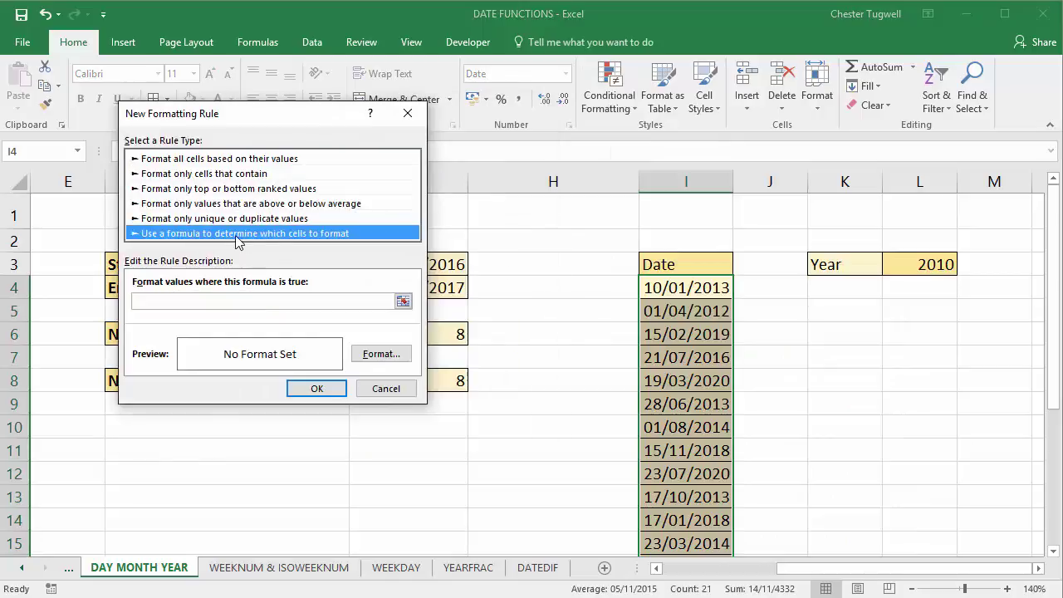
Enter the rule formula =year(I4)=$L$3, with I4 as a relative reference and L3 as an absolute one
left_click(196, 301)
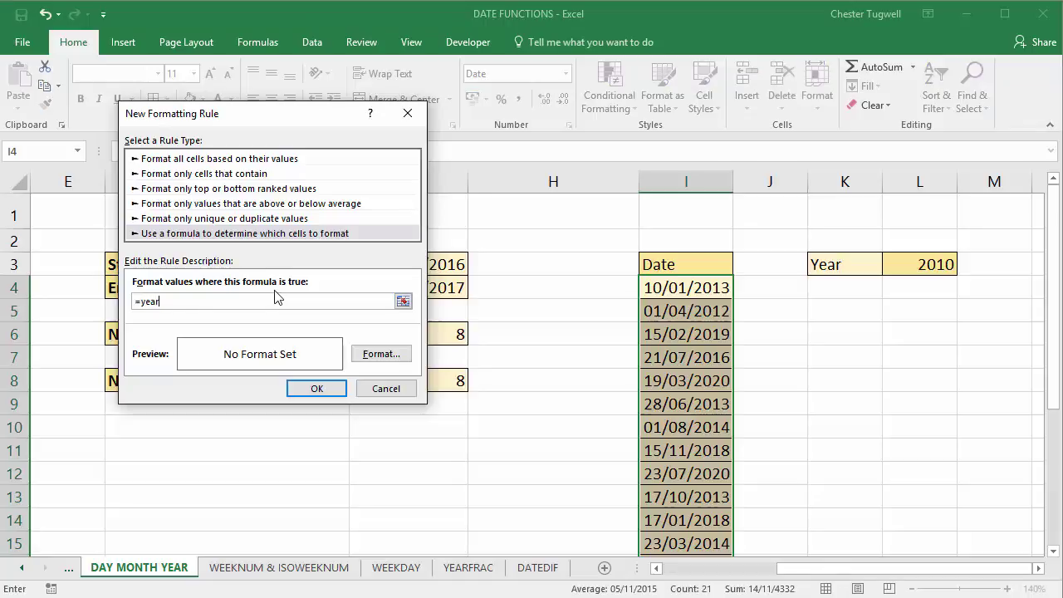
left_click(671, 288)
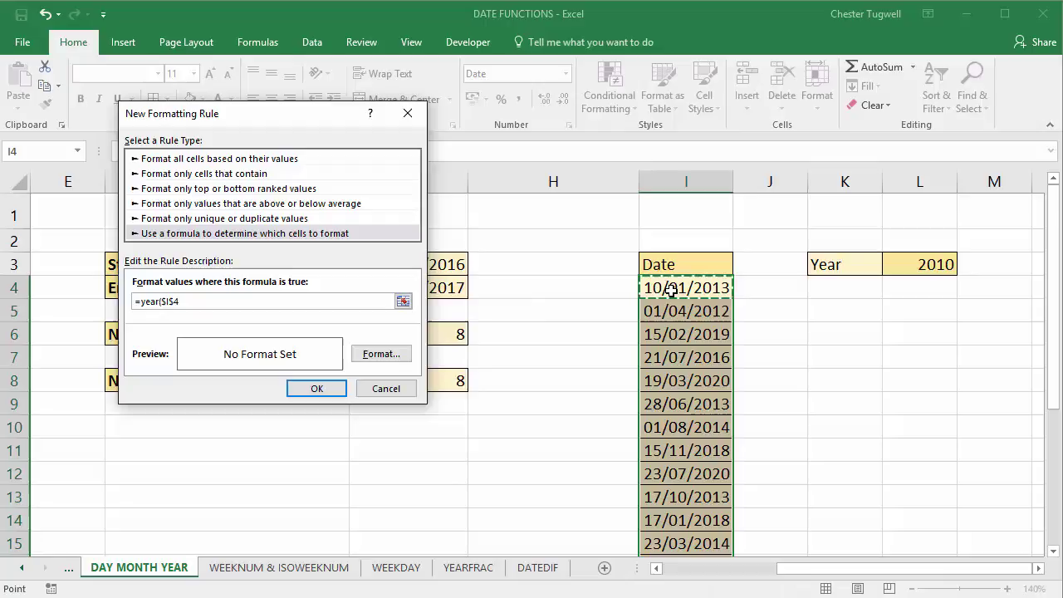
key("F4")
key("F4")
key("F4")
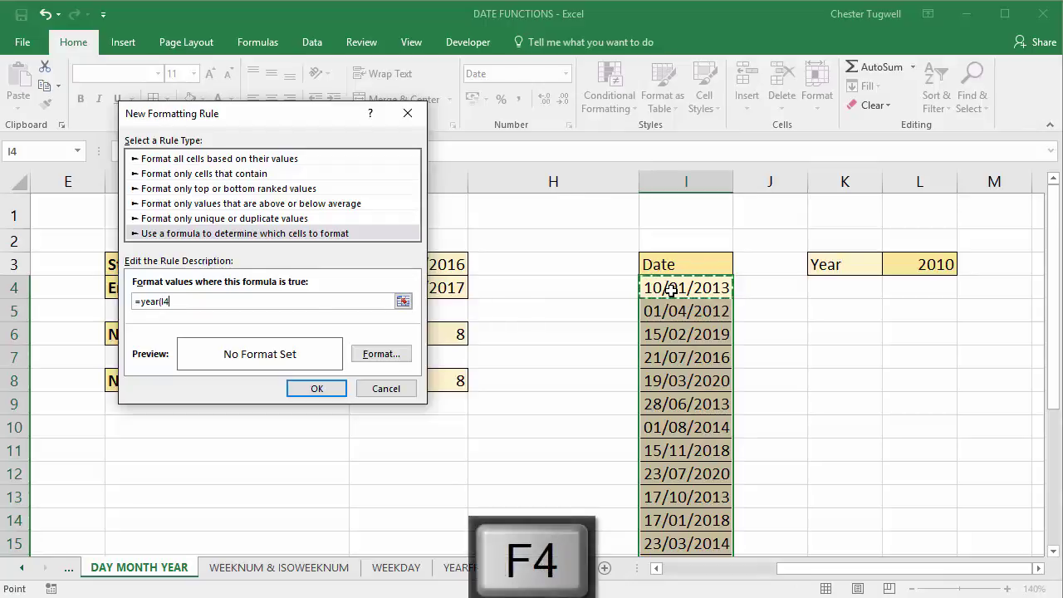
type(")=")
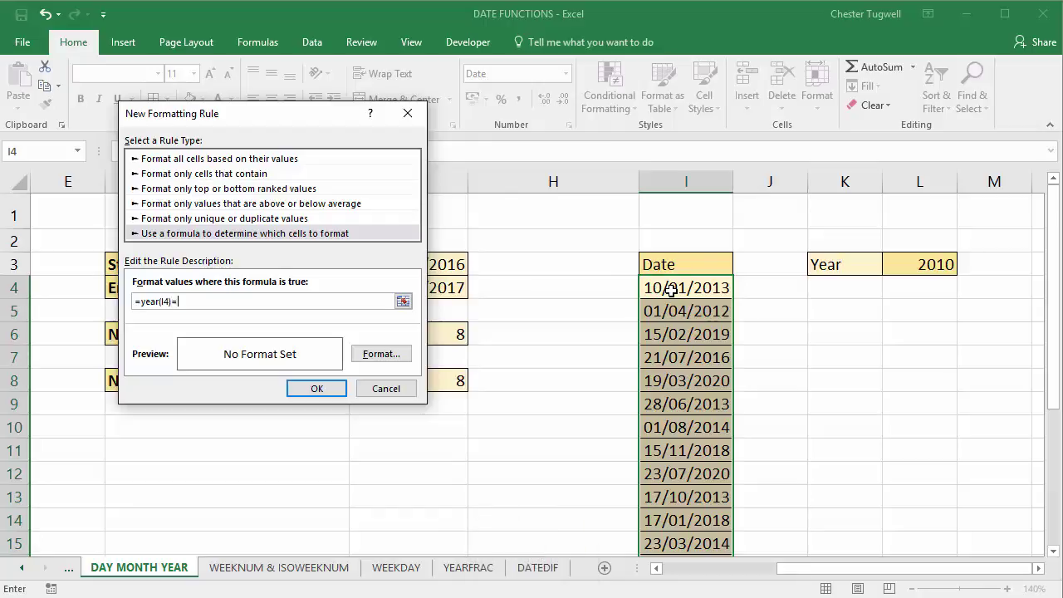
left_click(927, 266)
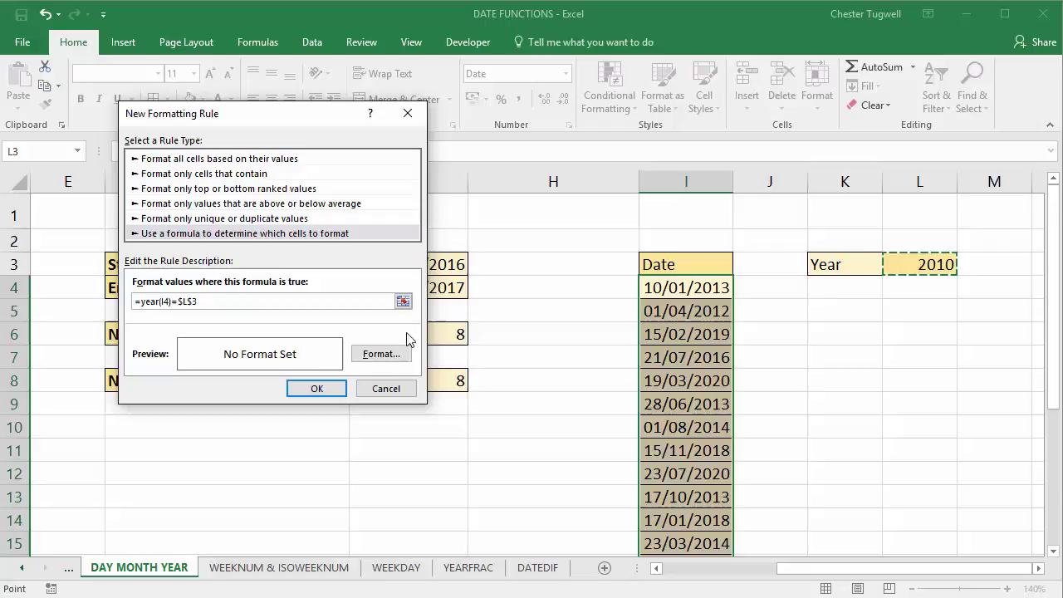
Give the rule a medium gold fill, apply it and check the highlighted dates down the list
left_click(381, 355)
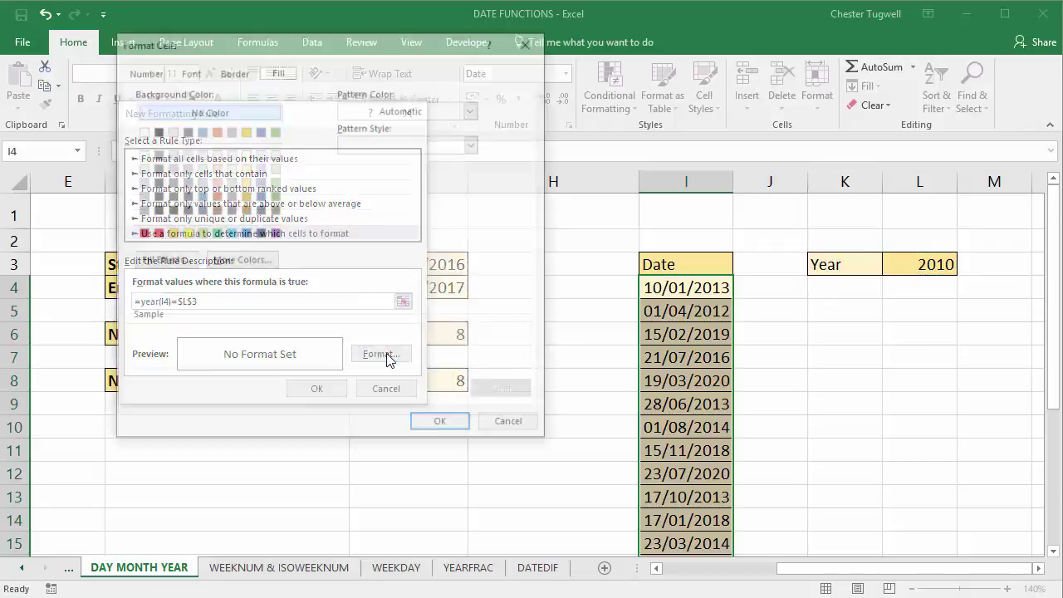
left_click(247, 179)
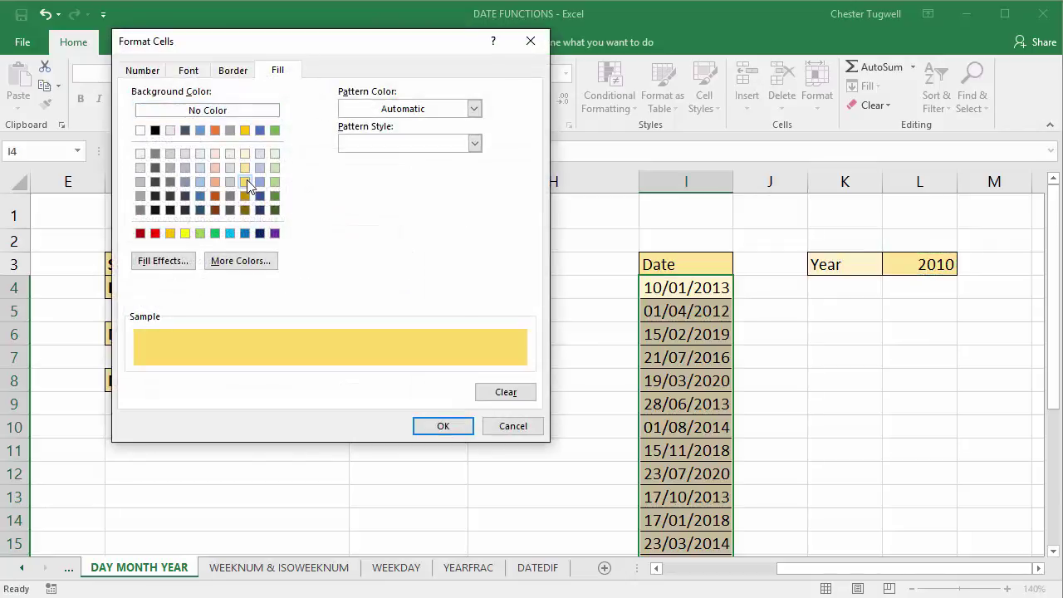
left_click(437, 426)
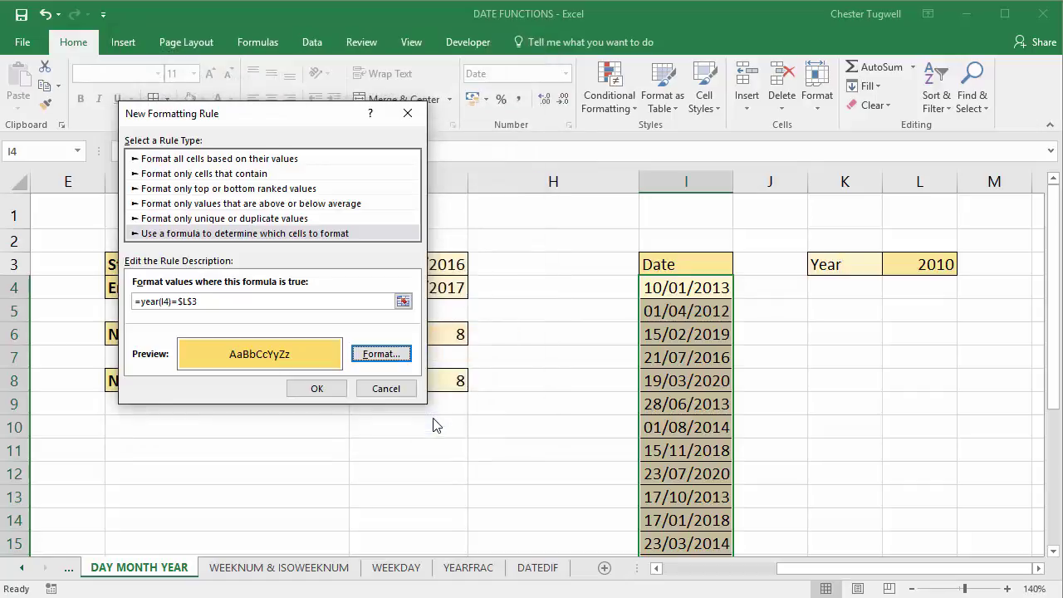
left_click(314, 390)
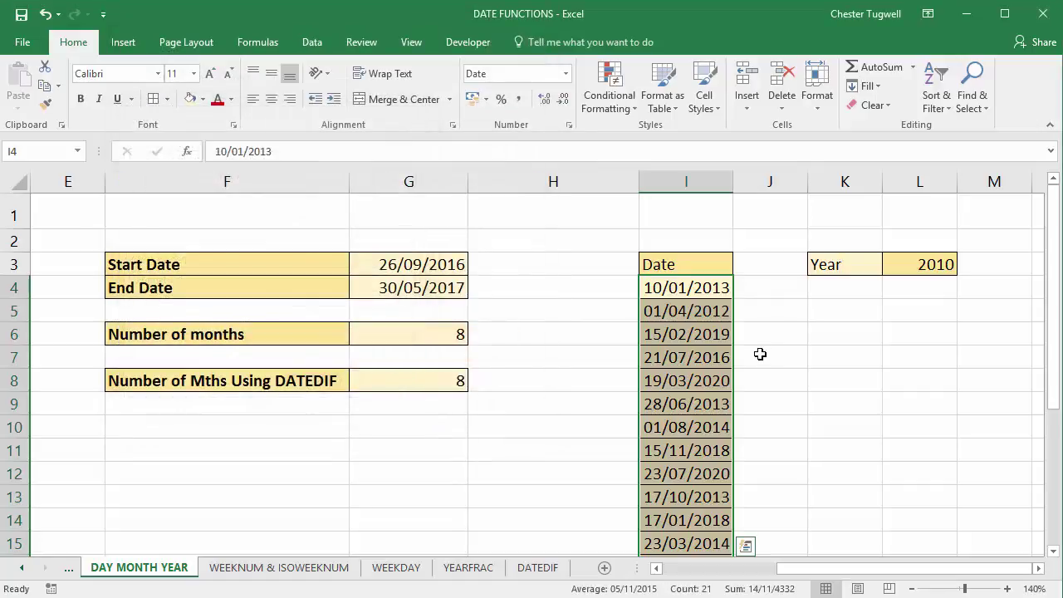
scroll(760, 353, "down", 3)
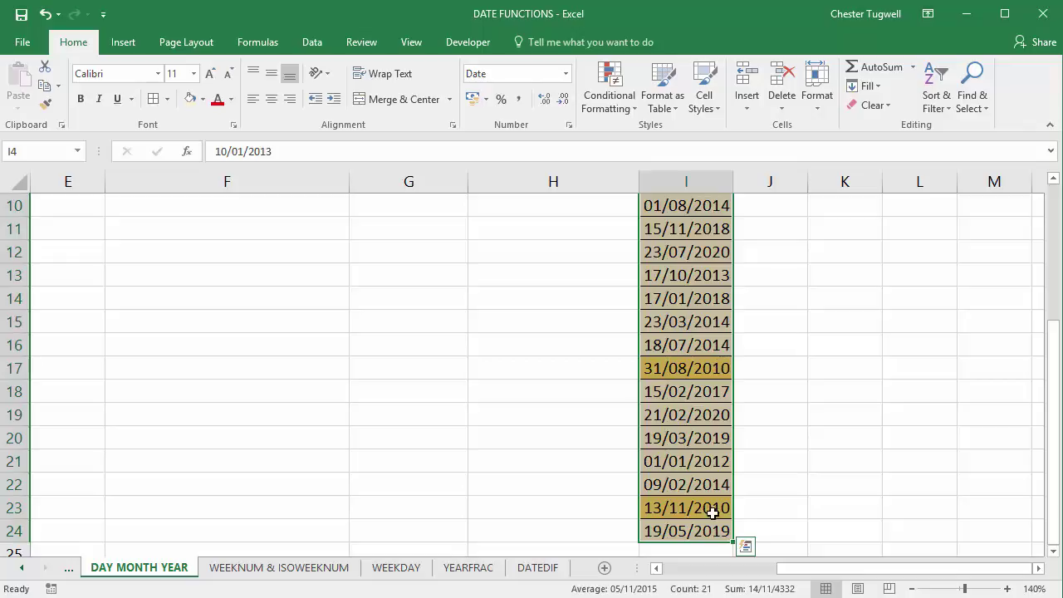
scroll(830, 389, "up", 3)
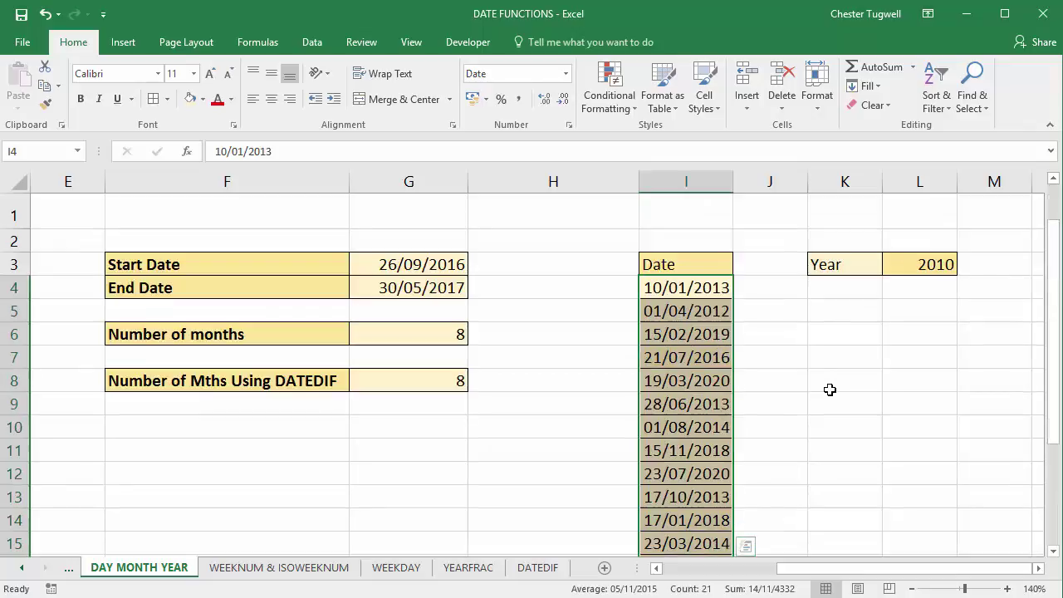
Set the Year in L3 to 2016 and check which dates in column I are highlighted
left_click(921, 268)
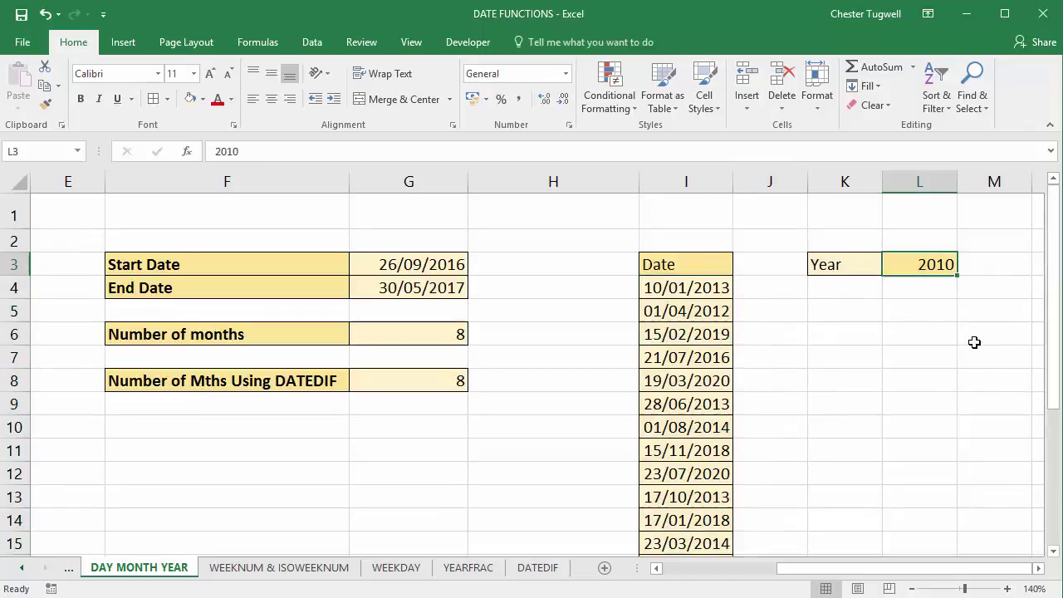
type("2016")
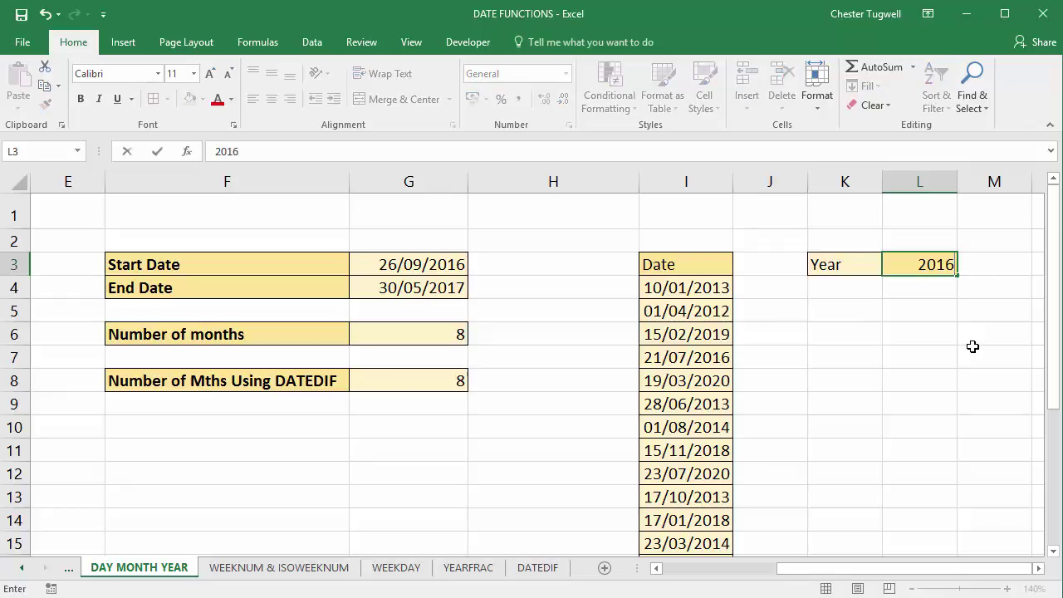
key("Return")
scroll(708, 363, "down", 4)
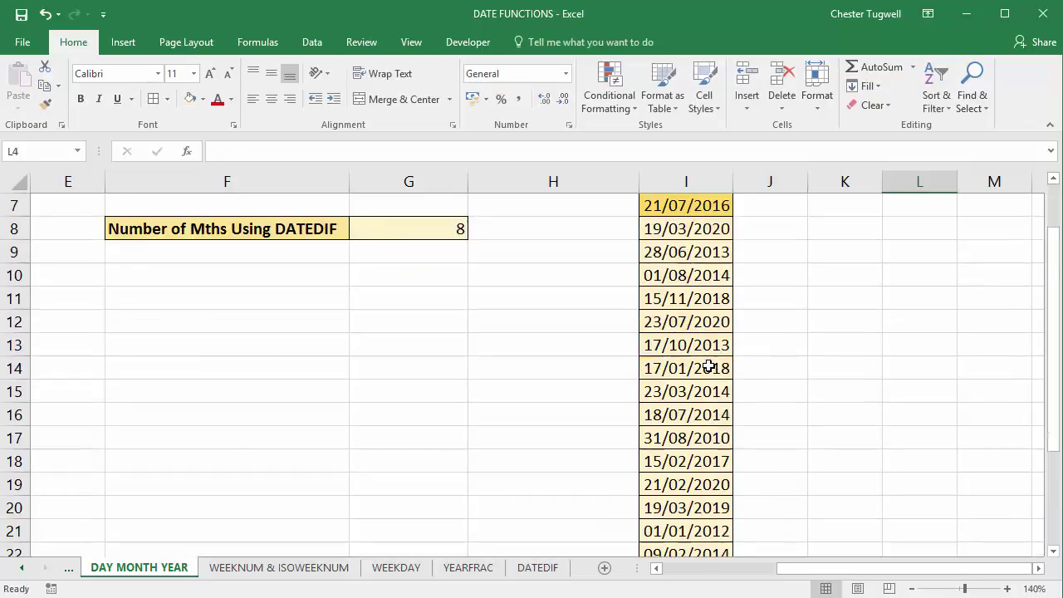
scroll(707, 363, "up", 4)
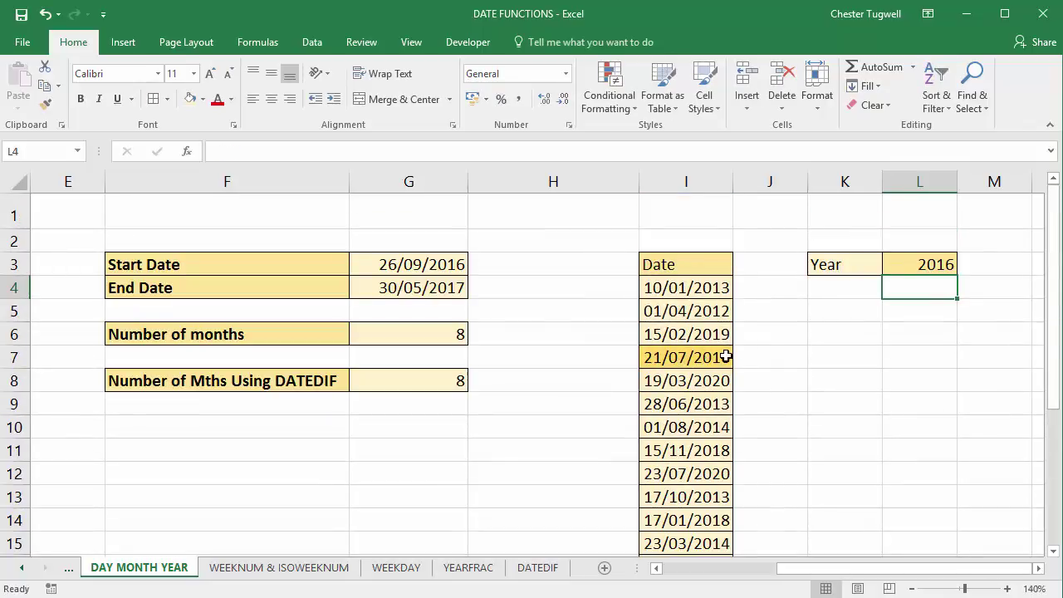
Set the Year in L3 to 2020 to highlight that year's dates in column I
left_click(931, 264)
type("2020")
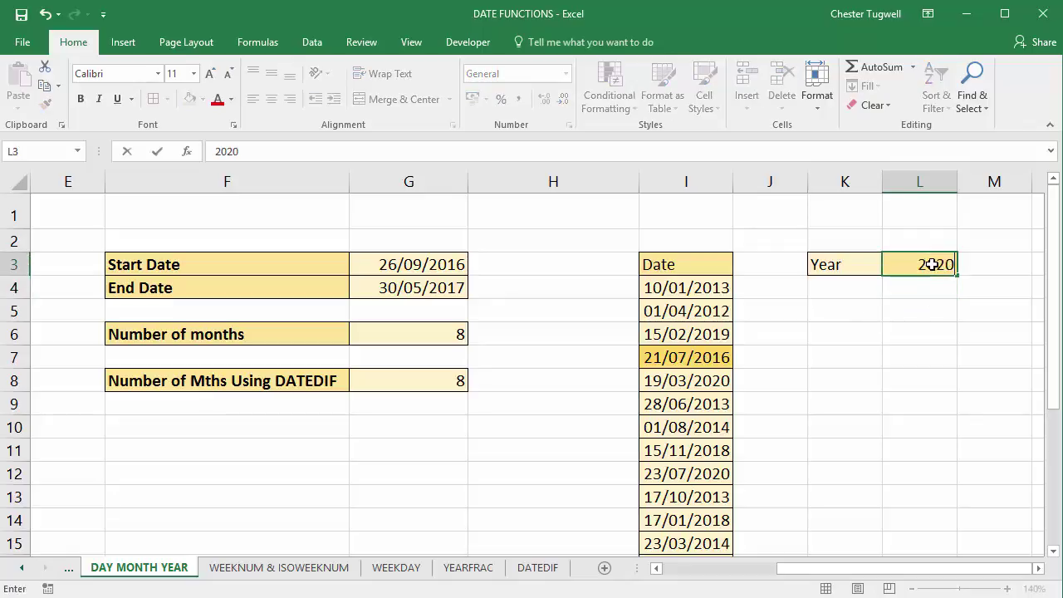
key("Return")
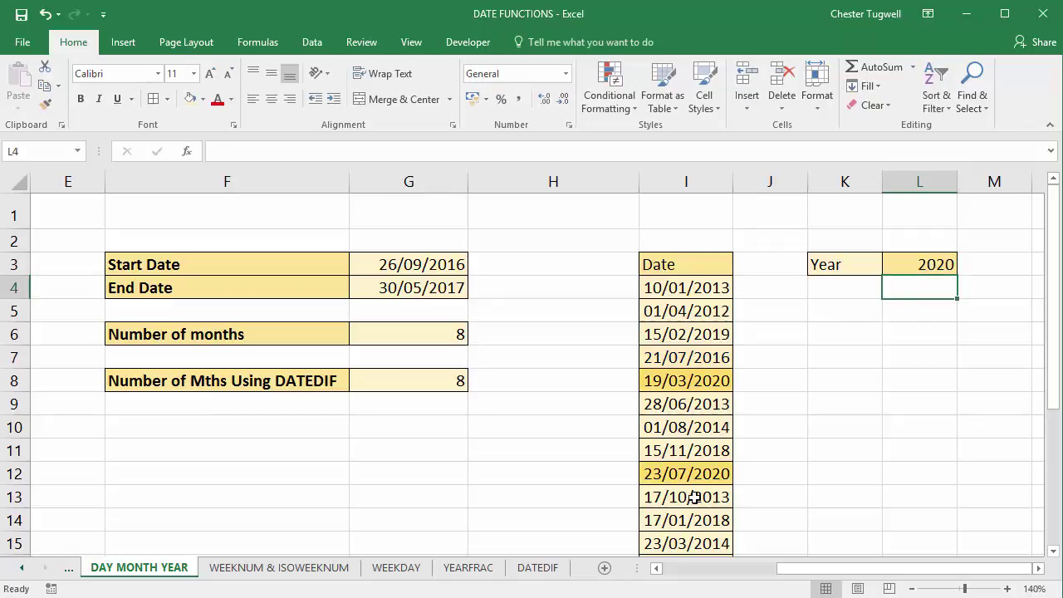